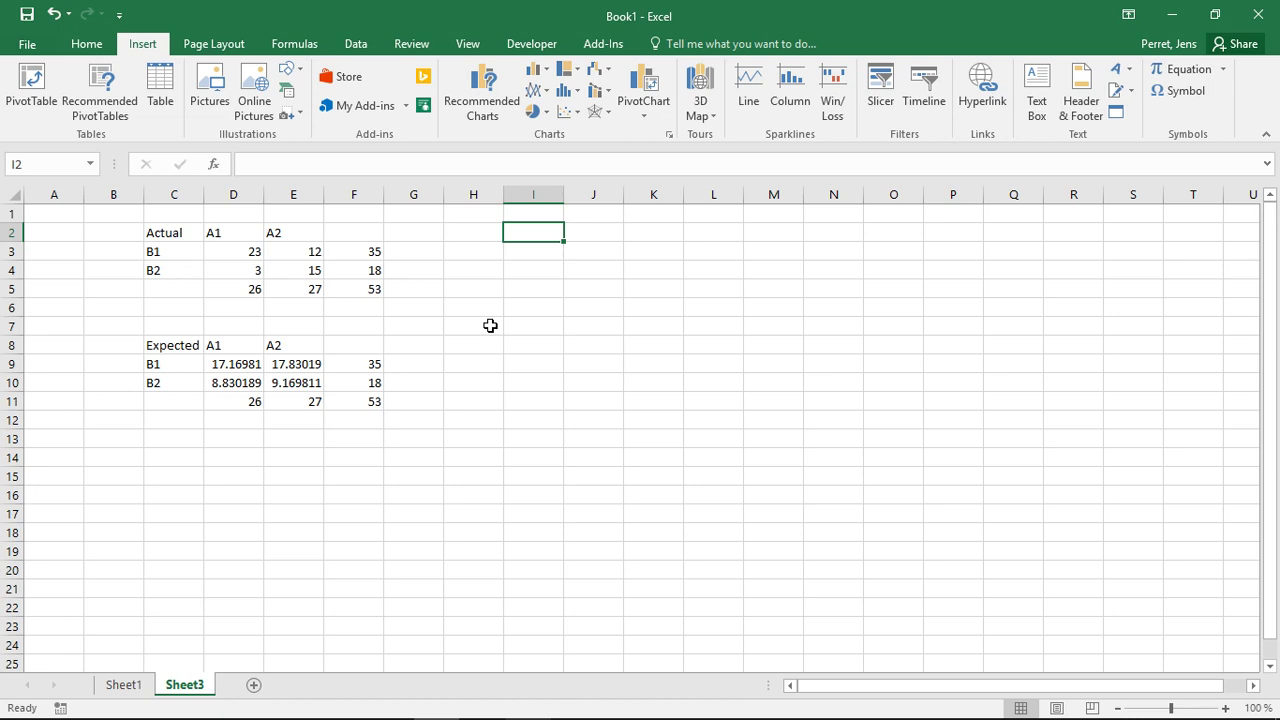
Enter the formula =(D3-D9)^2/D9 in cell D14 to compute the first cell's chi-square contribution
click(225, 457)
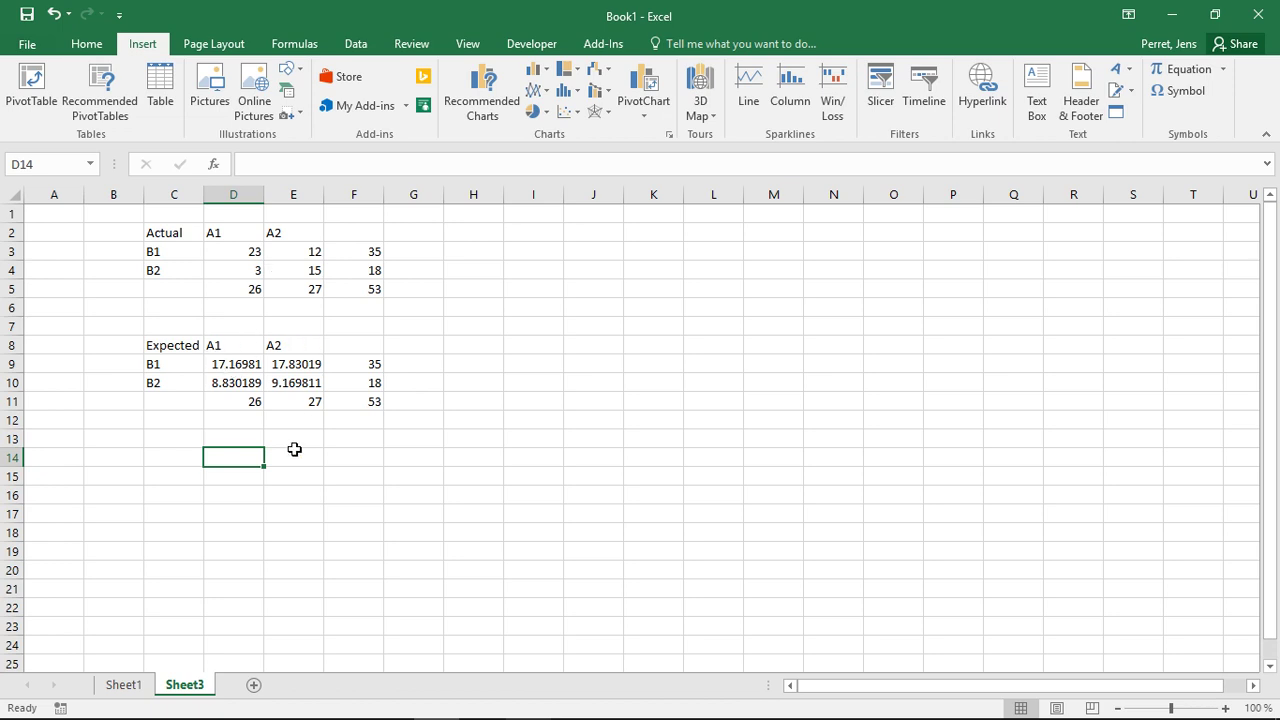
text(=()
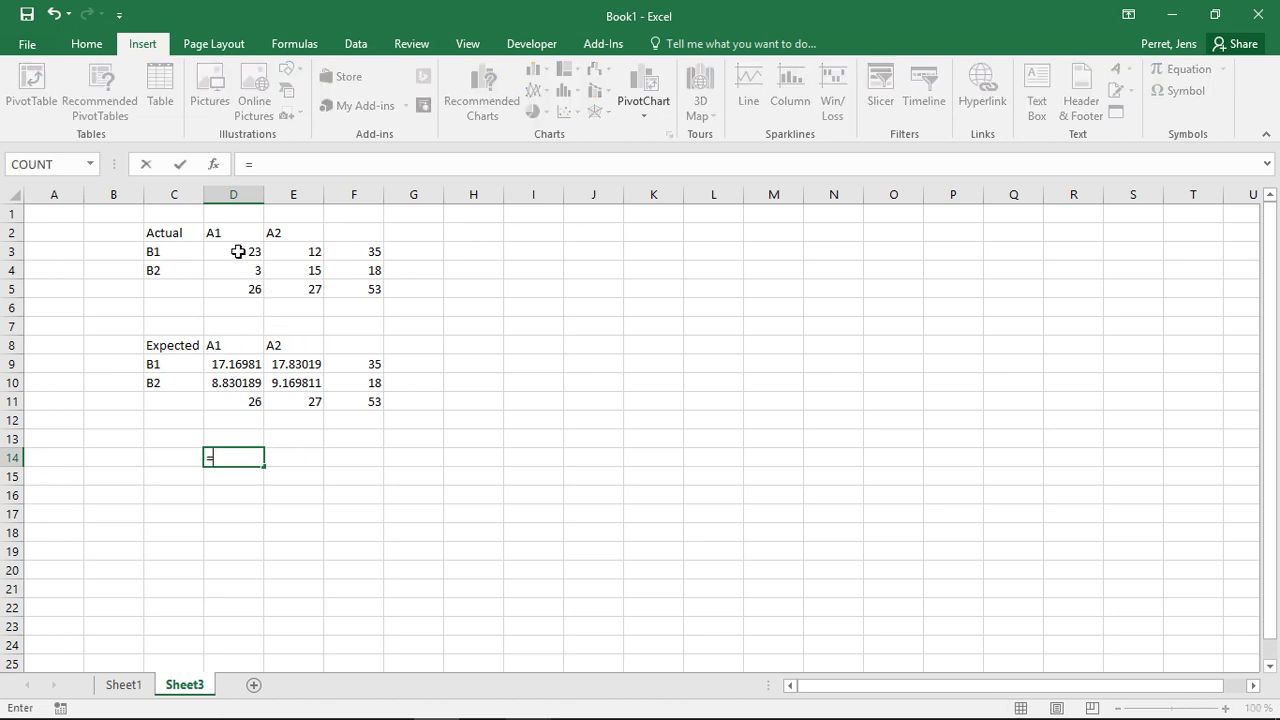
click(238, 251)
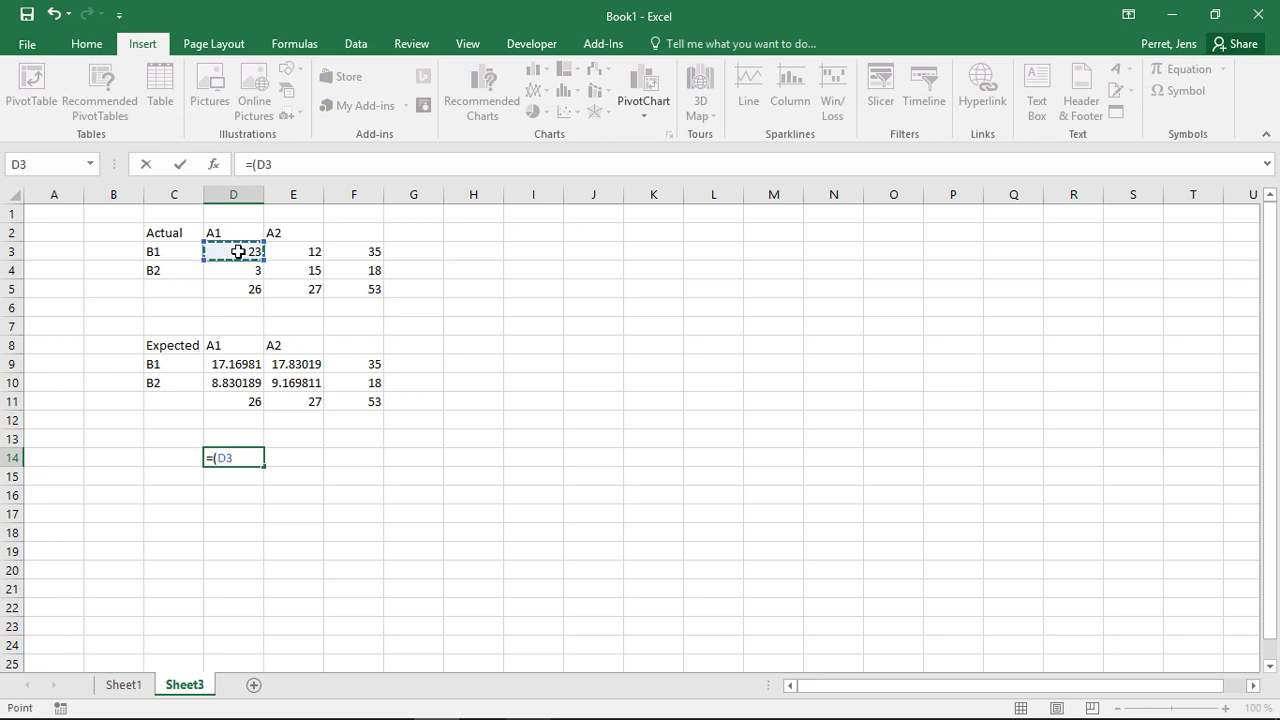
text(-)
click(255, 363)
text()^2)
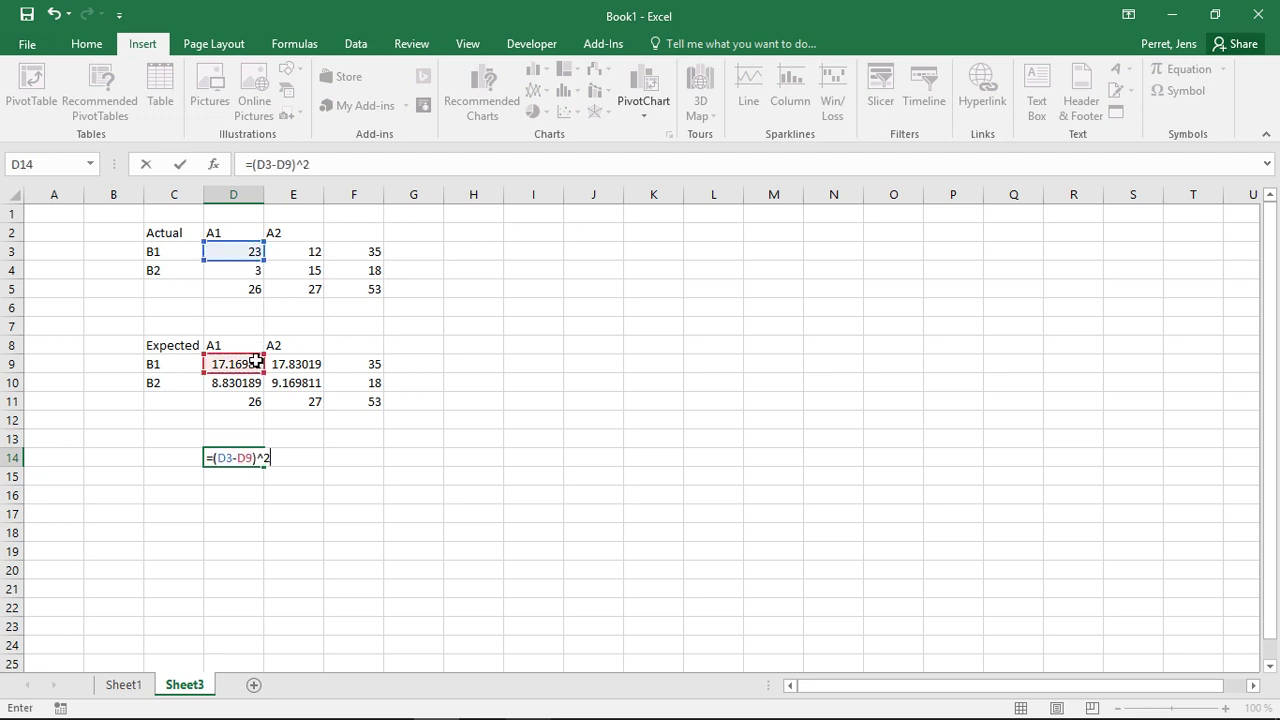
text(/)
click(256, 363)
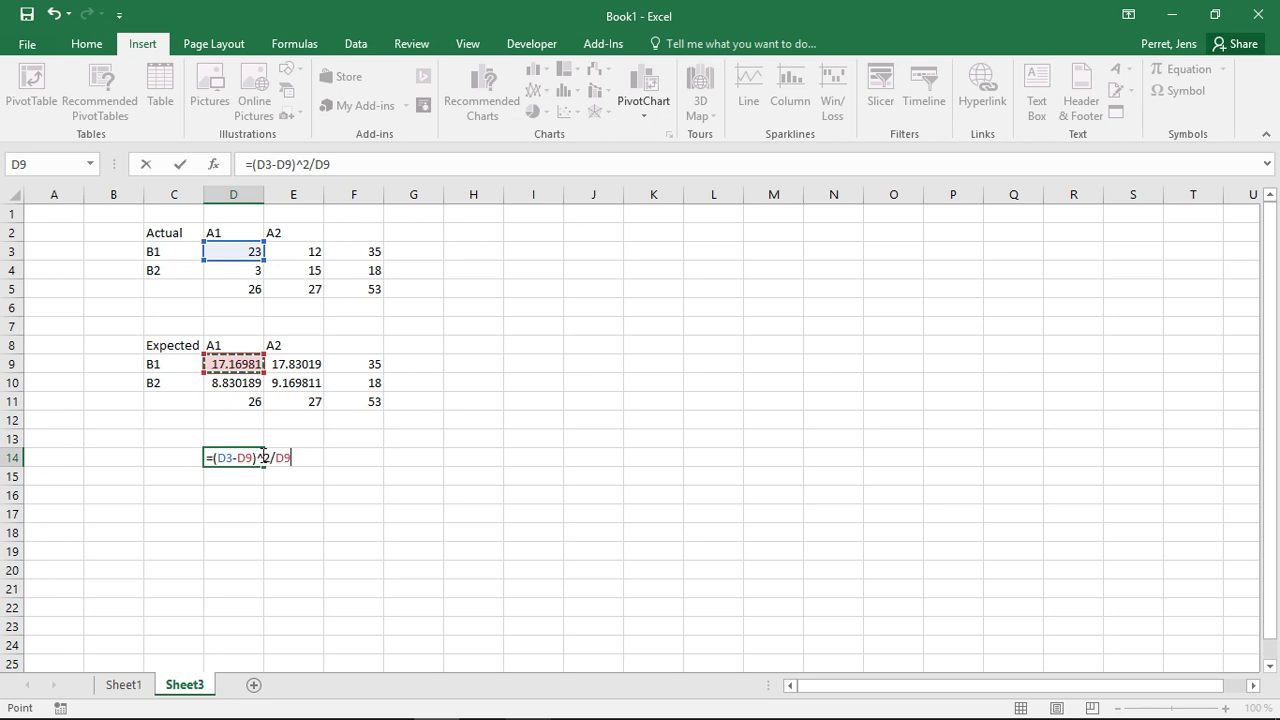
key(ctrl+Return)
Fill the formula from D14 across and down to cover the range D14:E15
key(shift+Right)
key(shift+Left)
drag(264, 466, 330, 486)
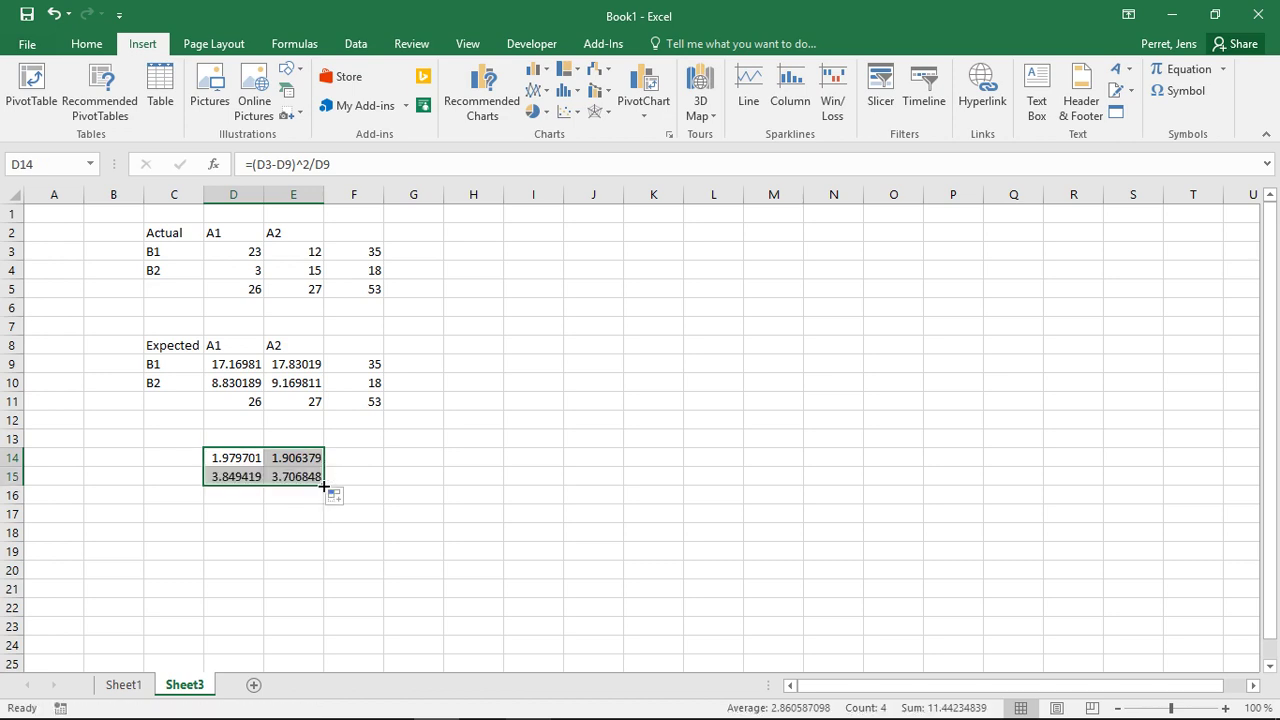
Total the four chi-square contributions in cell D17 with =SUM(D14:E15)
click(211, 518)
text(=SUM()
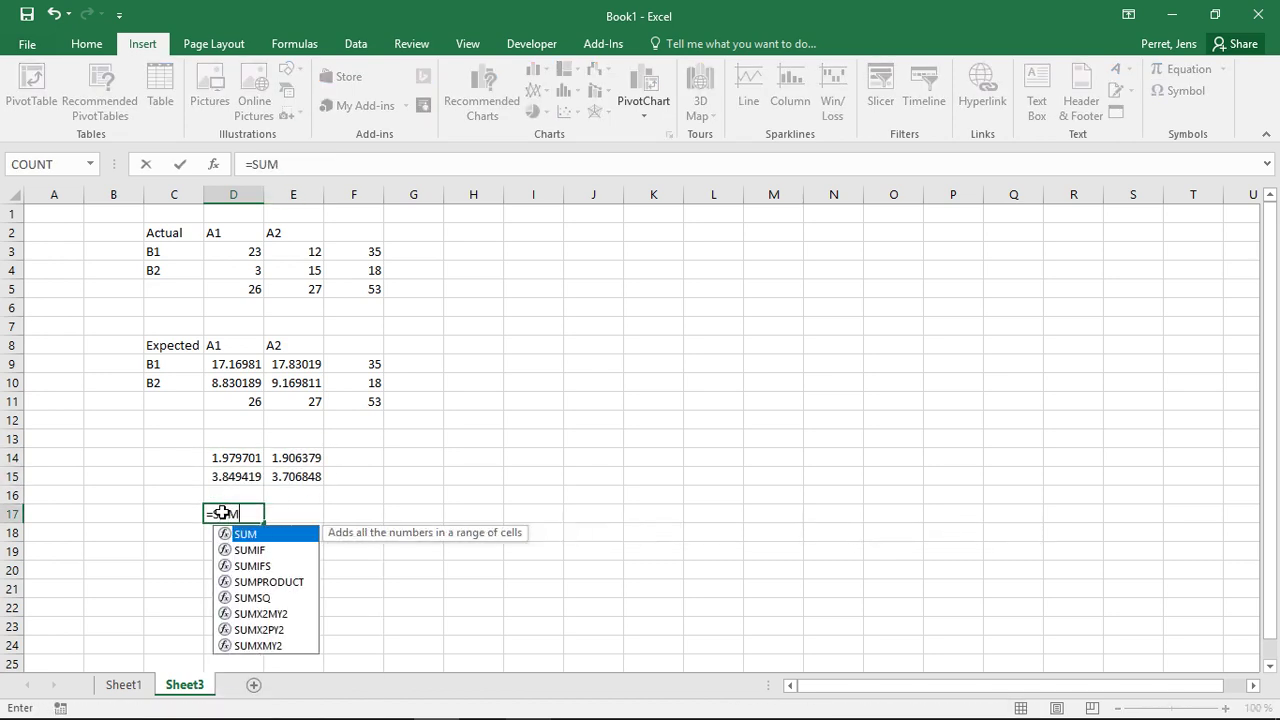
key(Up)
key(Up)
key(shift+Up)
key(shift+Right)
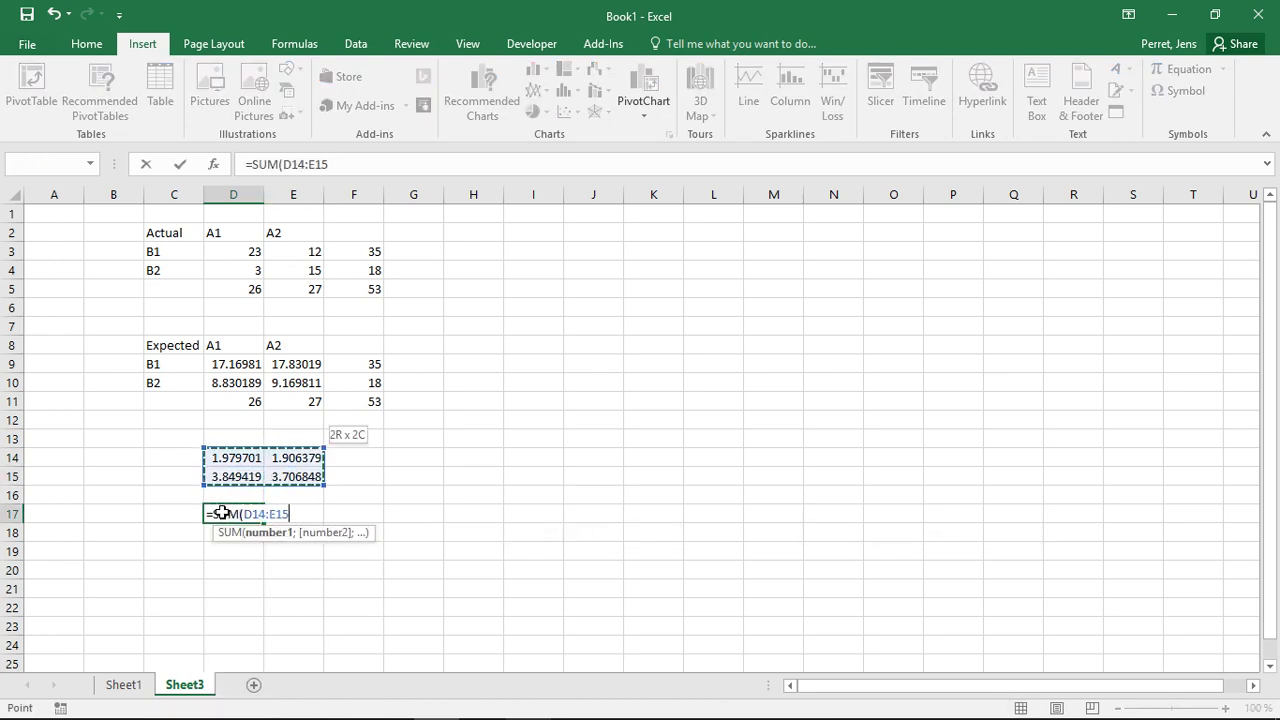
text())
key(Return)
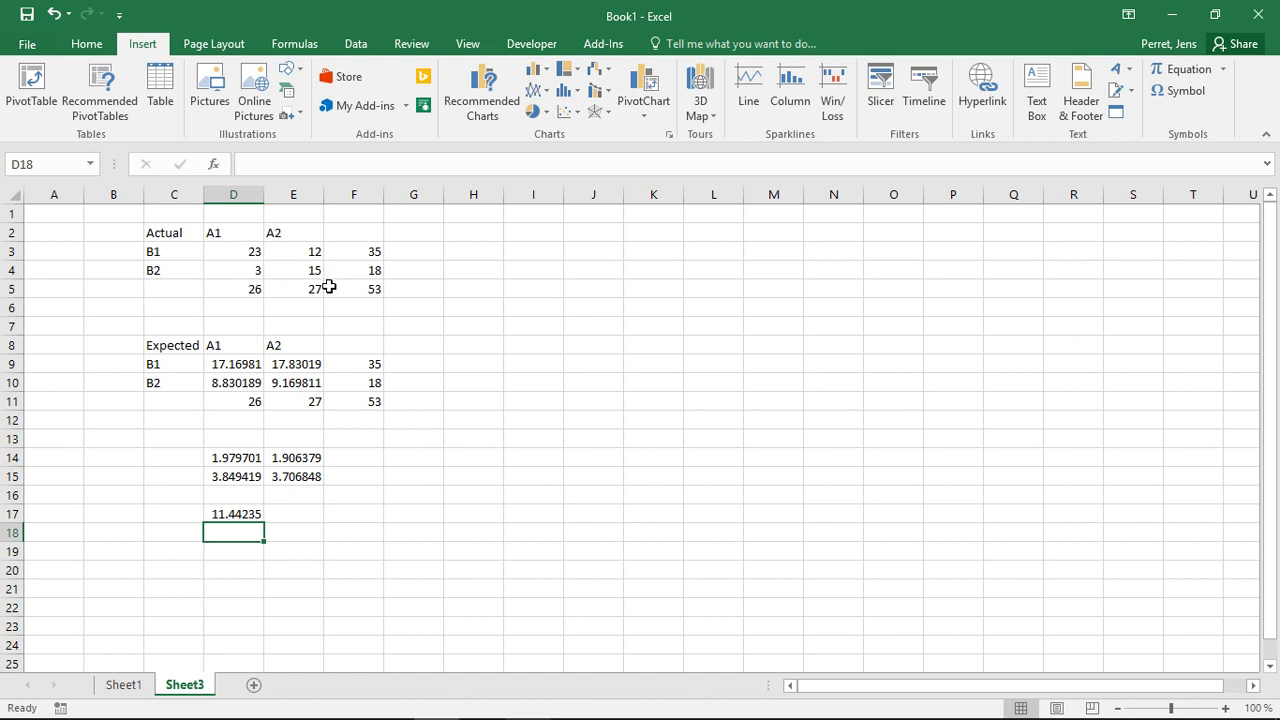
click(179, 258)
drag(179, 258, 178, 268)
drag(235, 228, 277, 231)
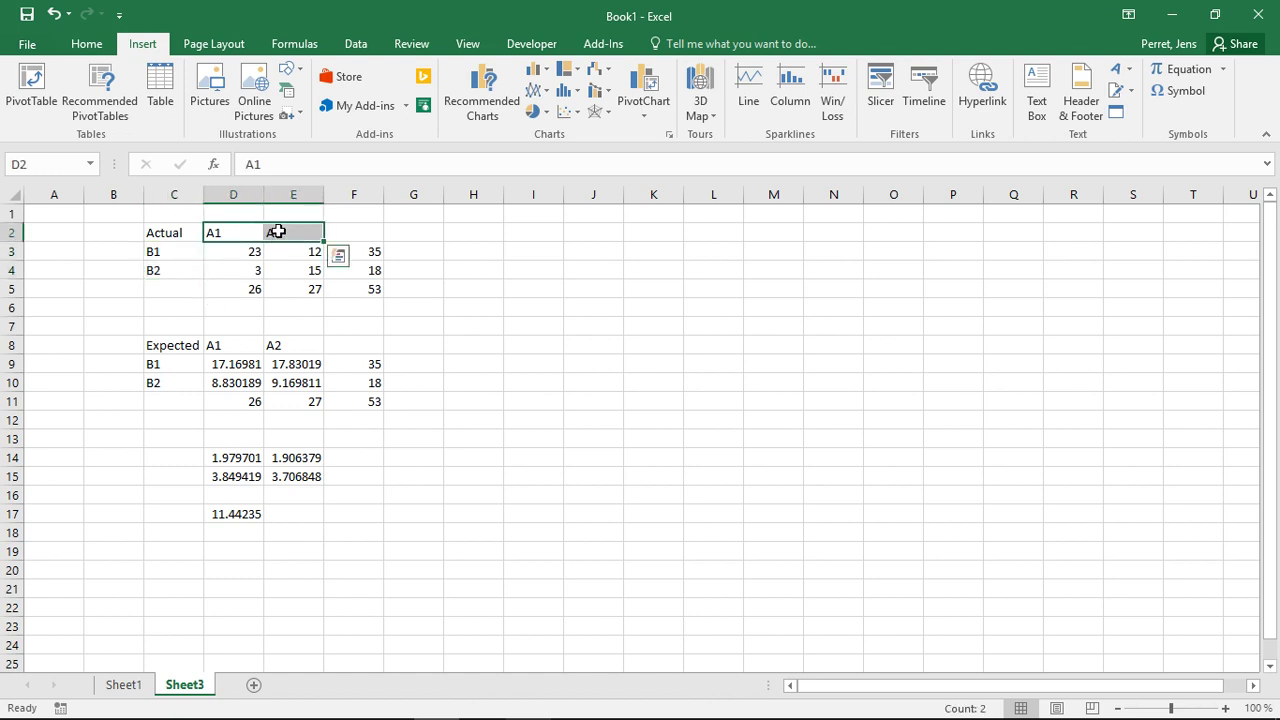
click(470, 232)
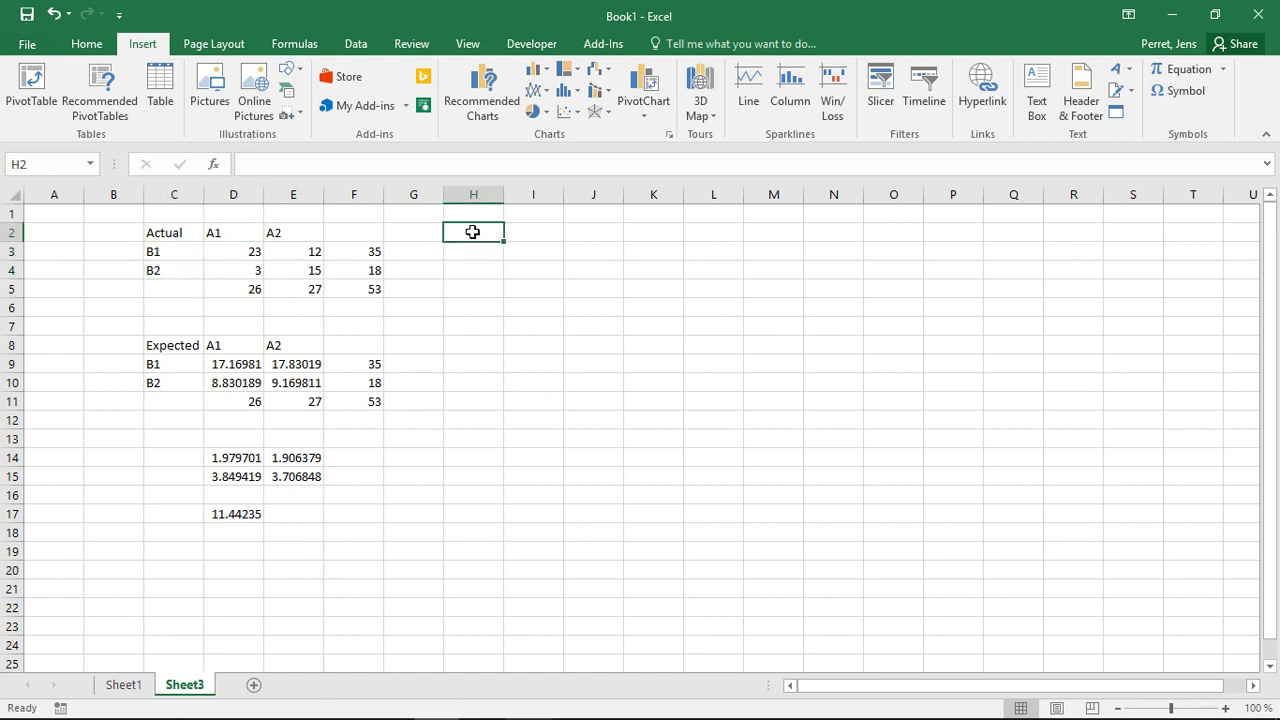
click(234, 514)
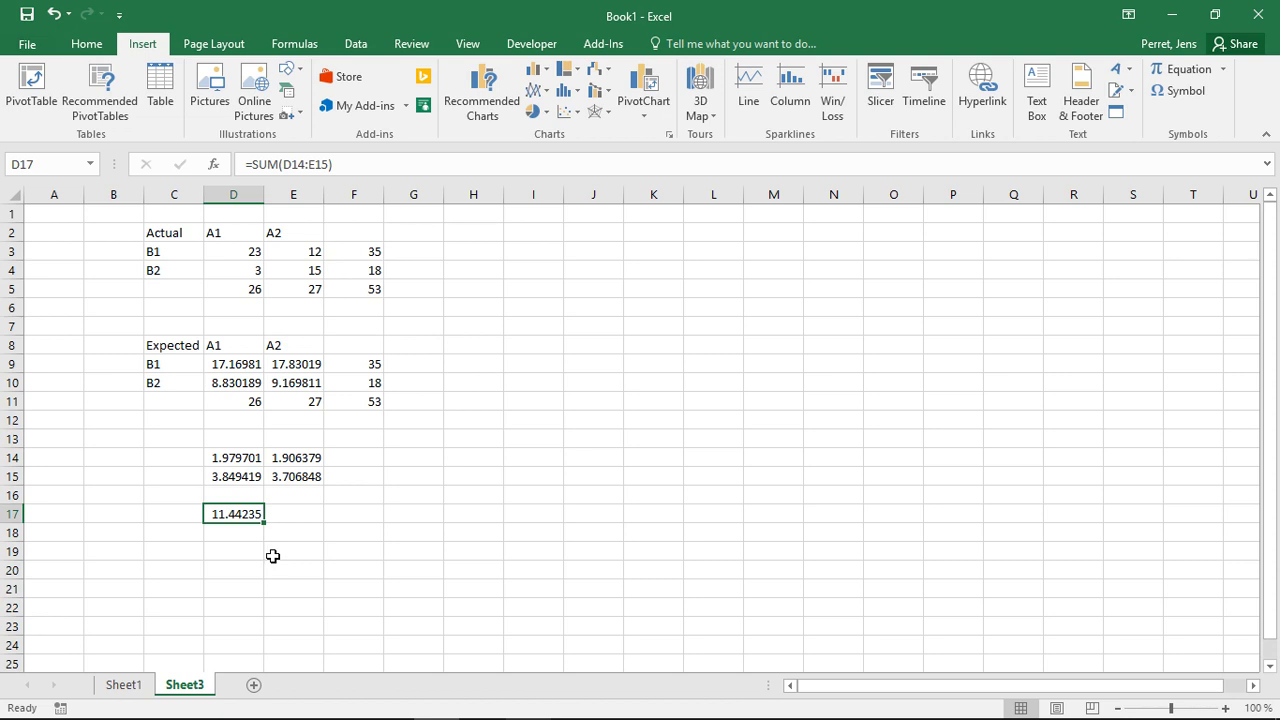
Enter =CHISQ.DIST(D17;1;FALSE) in cell E17, using 1 degree of freedom and the probability density option
click(321, 518)
text(=)
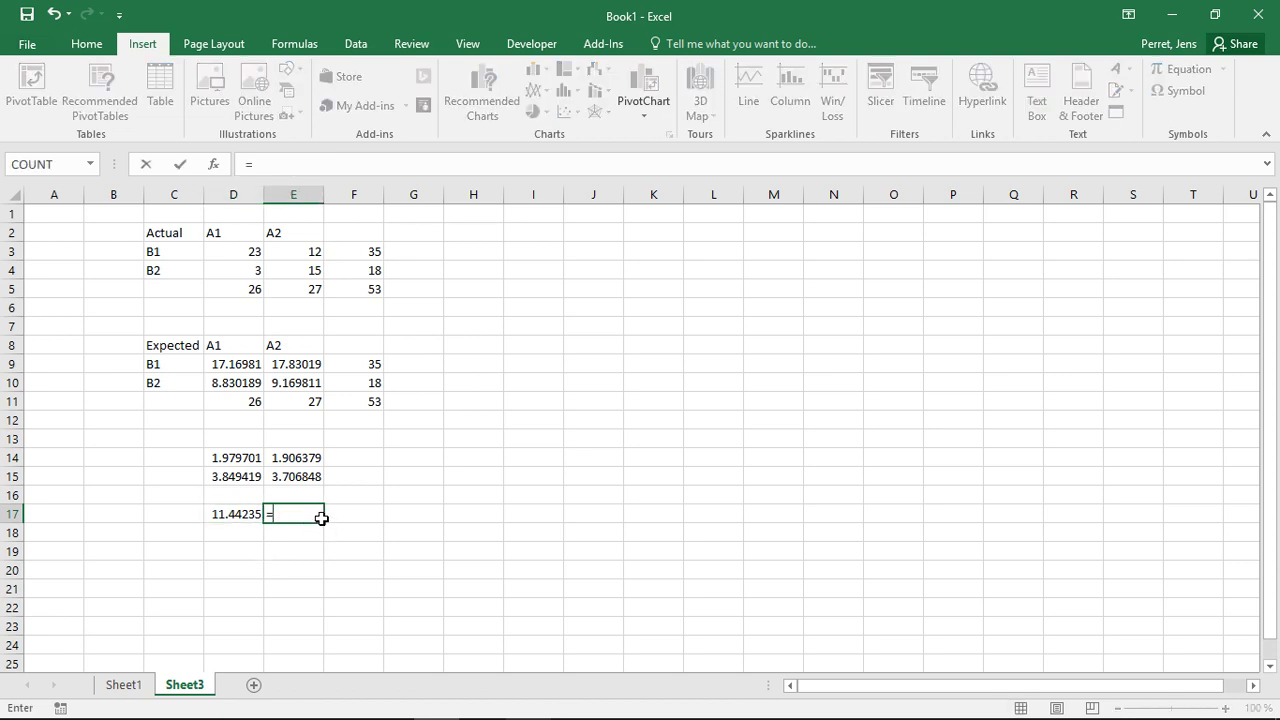
text(CHI)
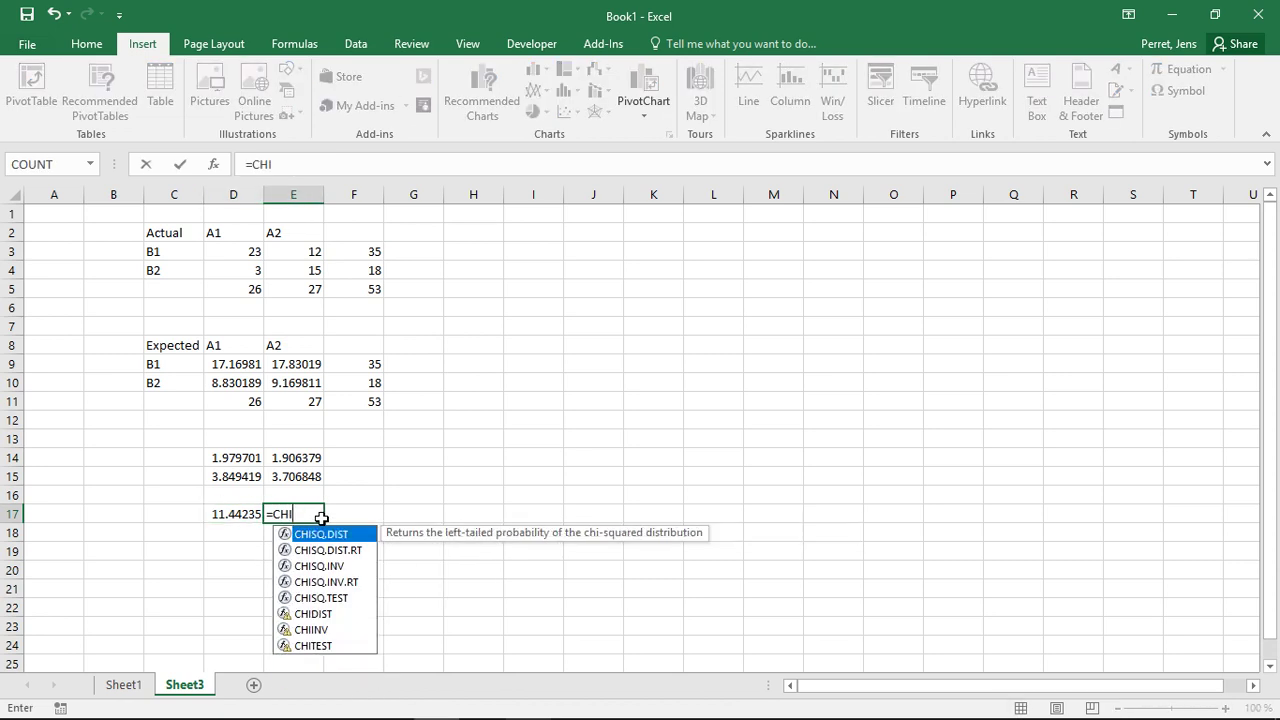
text(s)
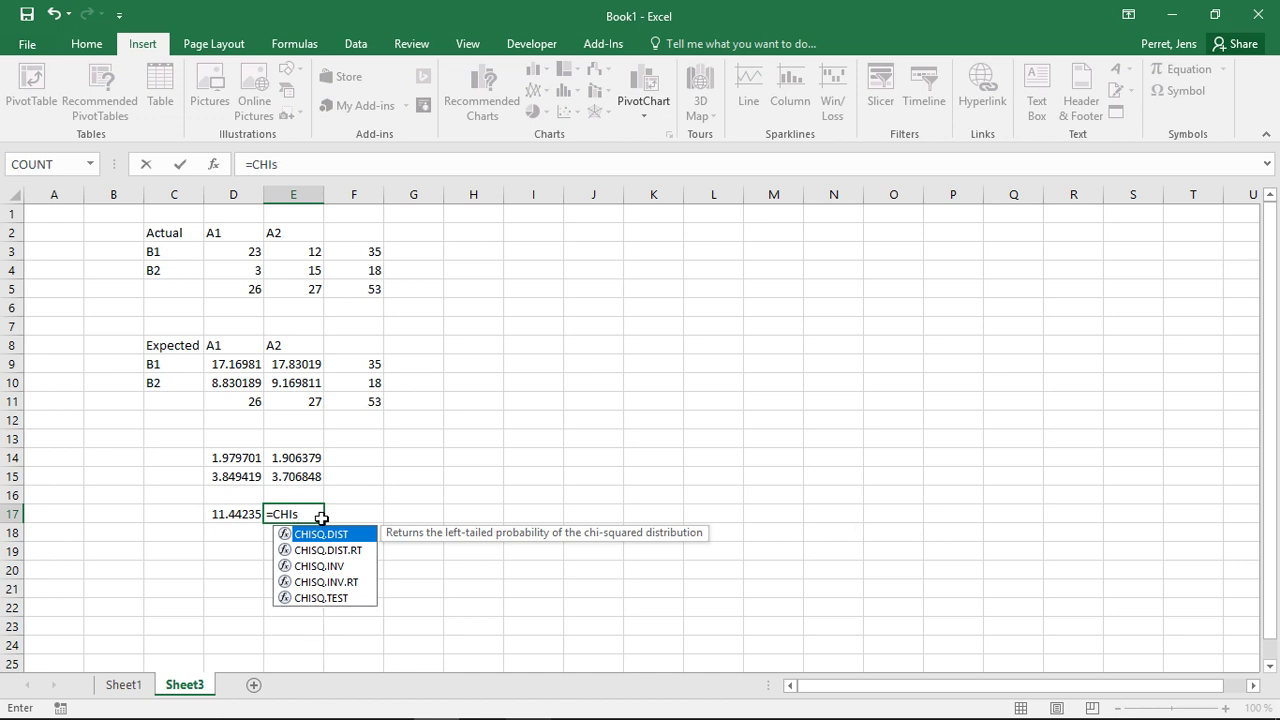
text(q.dist()
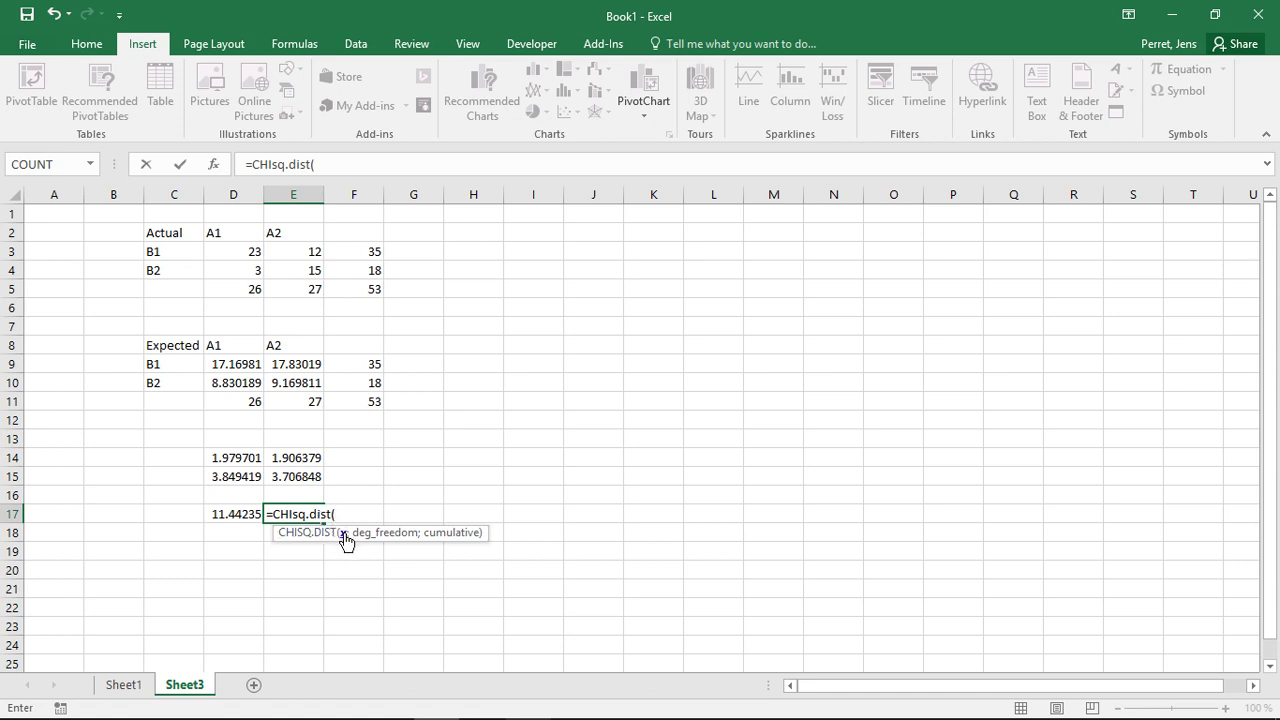
click(240, 514)
text(;)
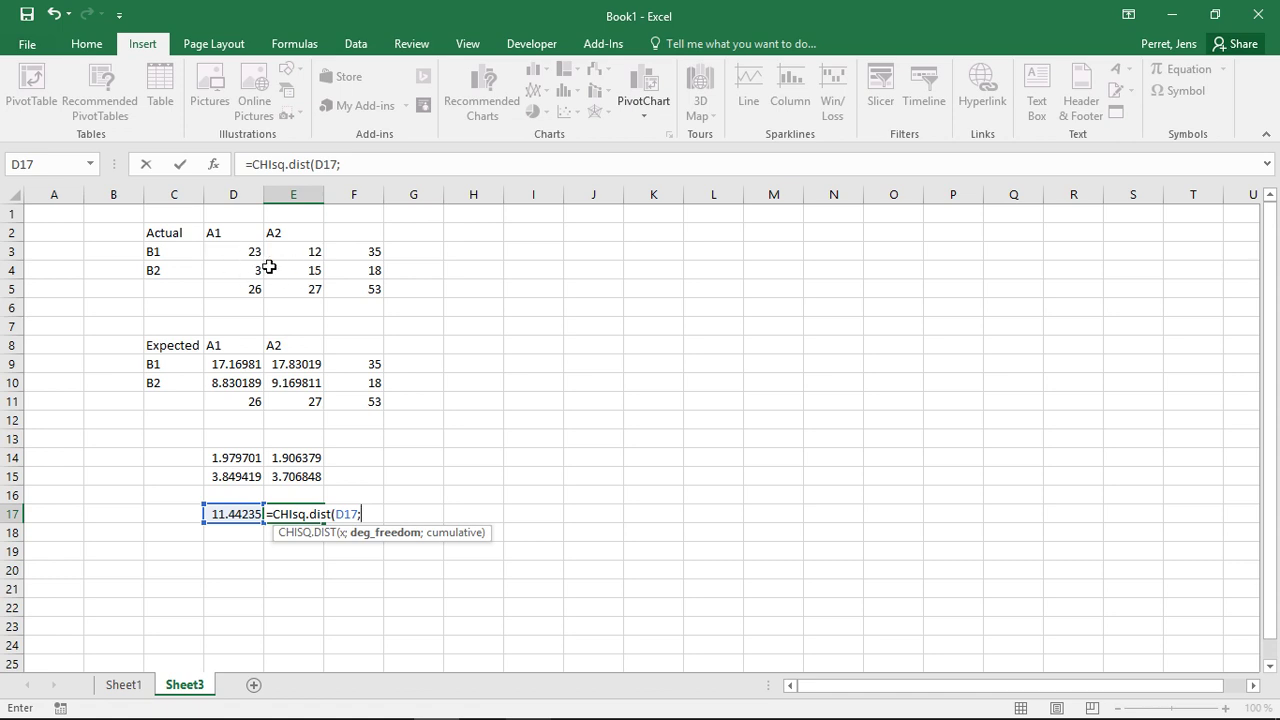
text(1;)
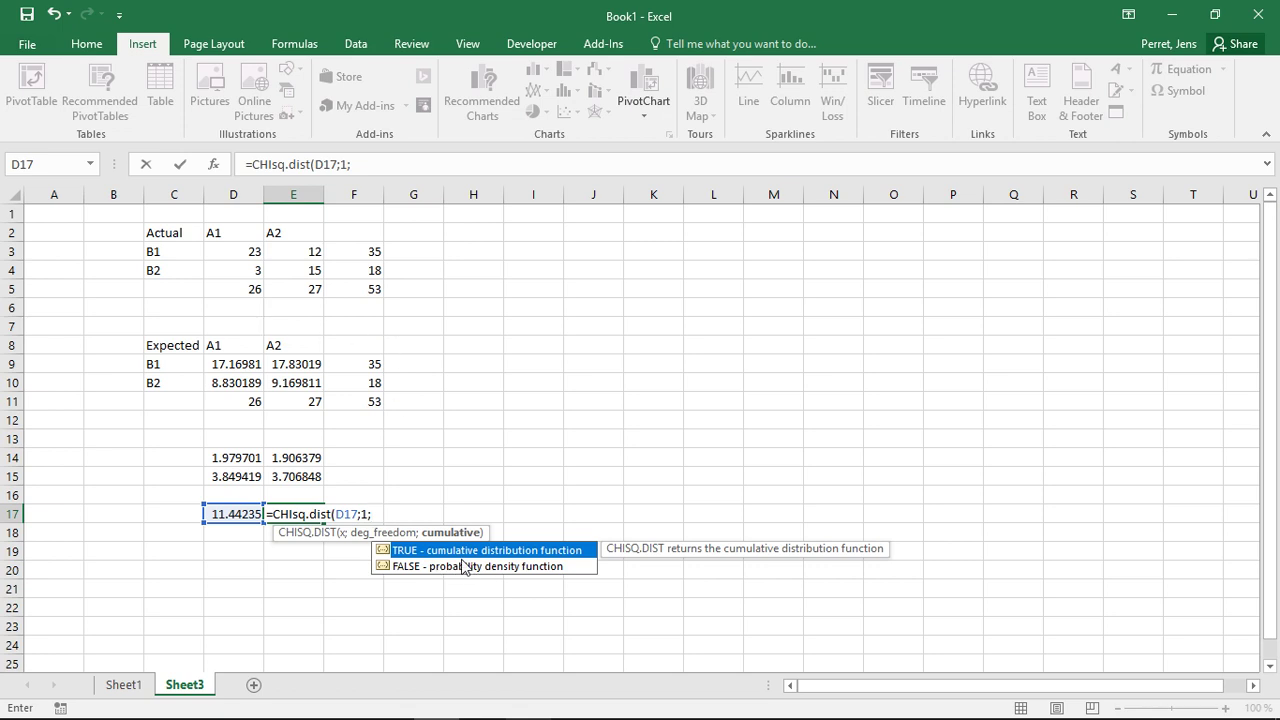
text(FALSE))
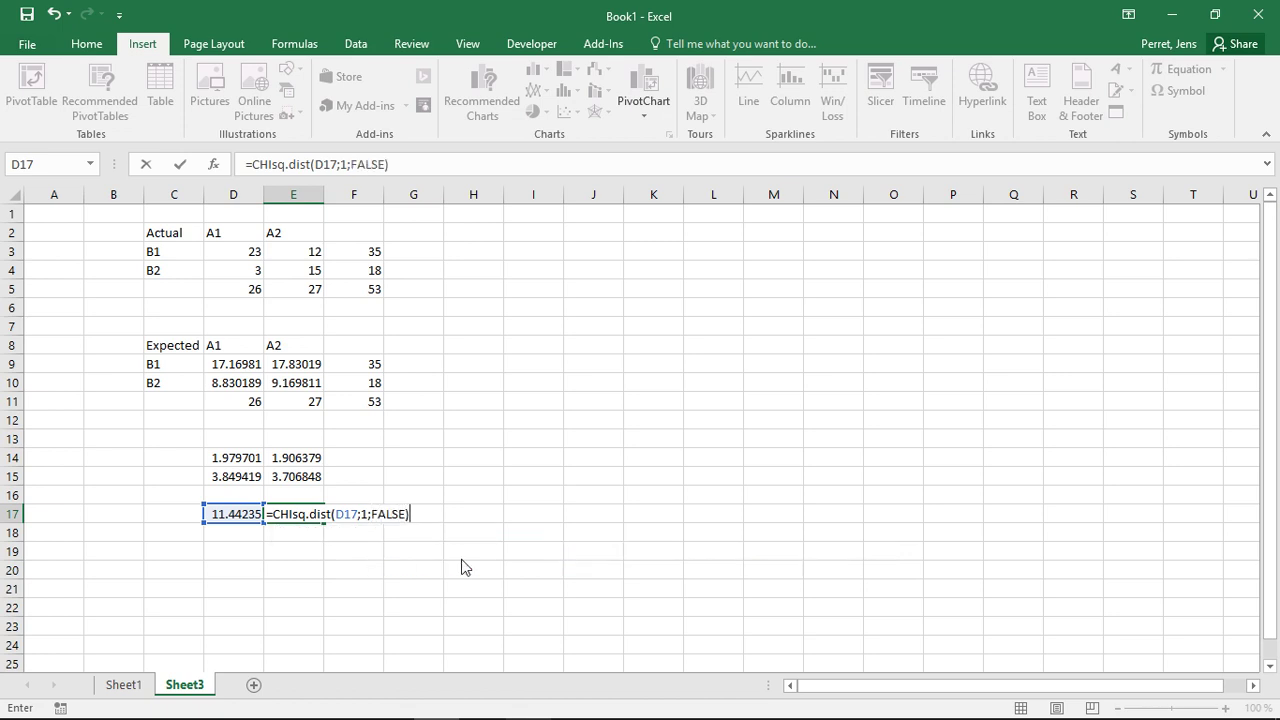
key(Return)
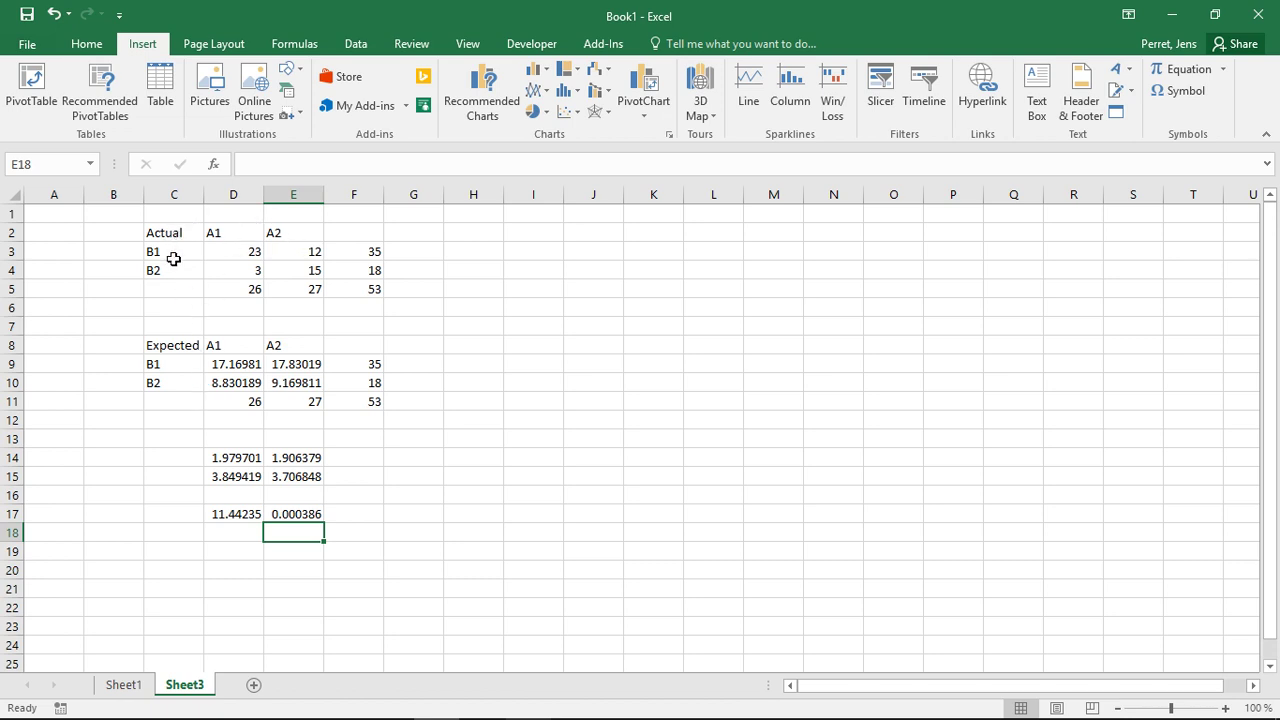
click(244, 514)
click(307, 514)
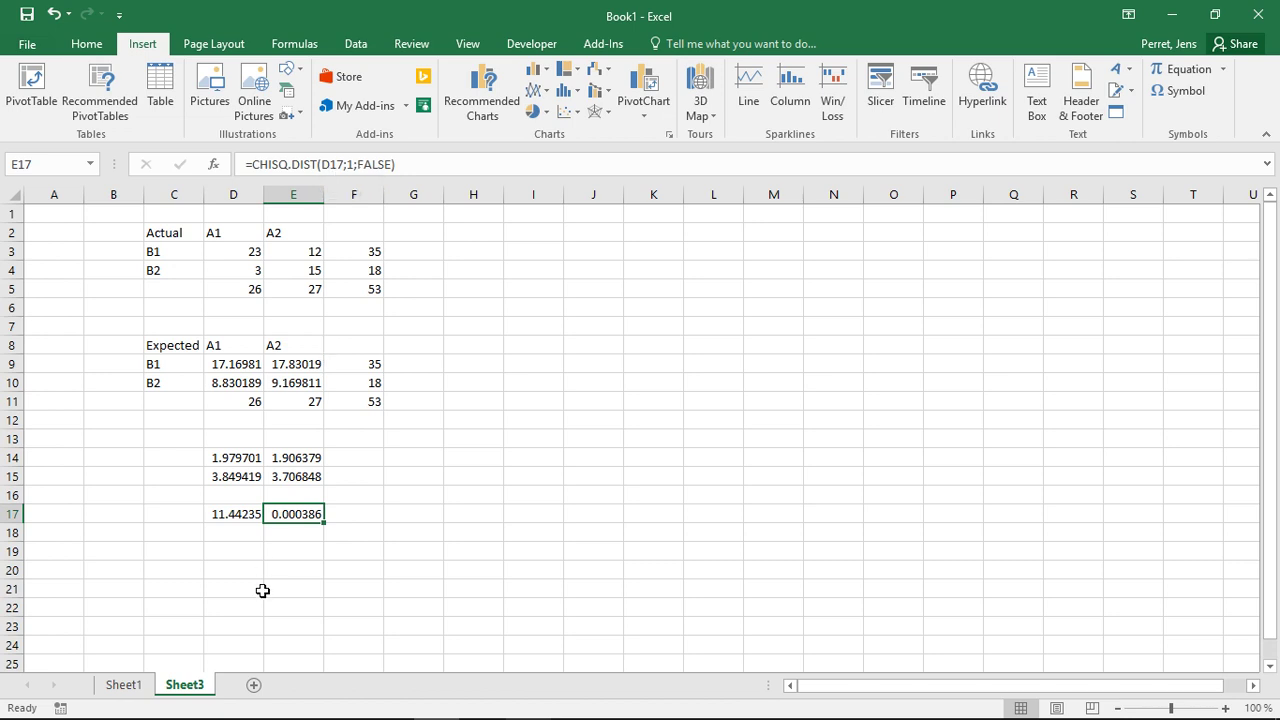
key(Return)
key(Down)
key(Left)
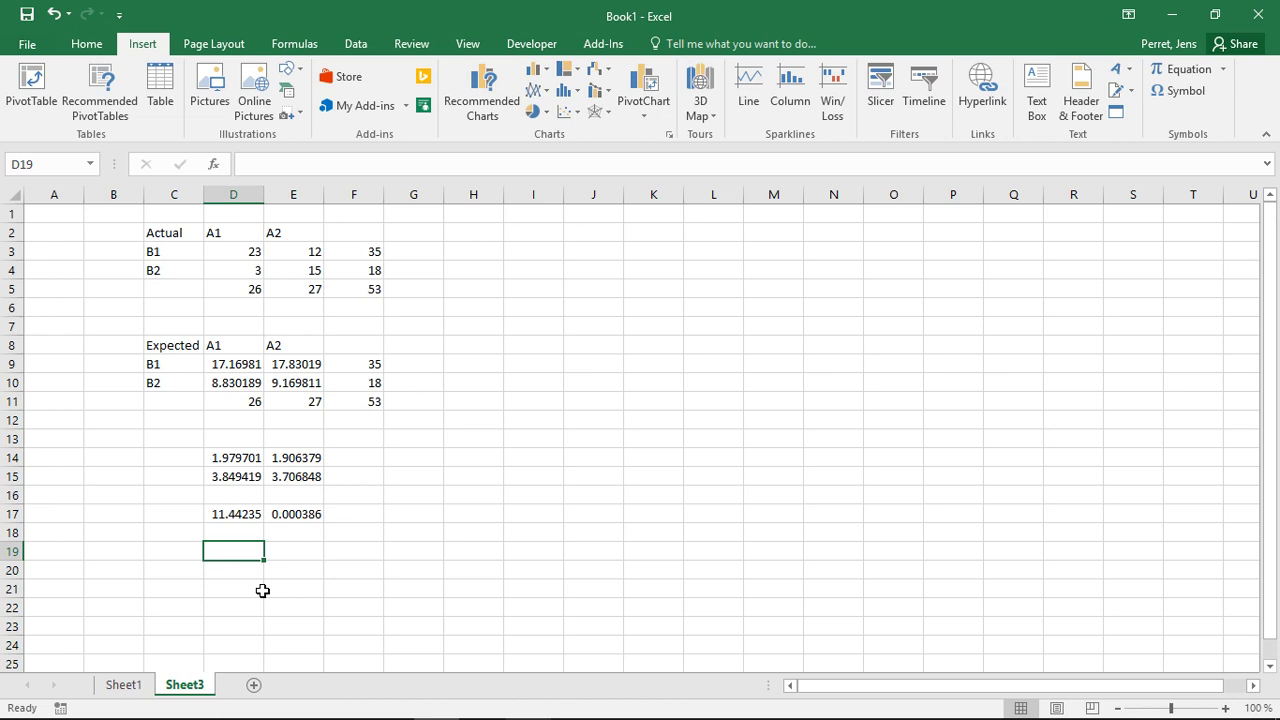
click(235, 518)
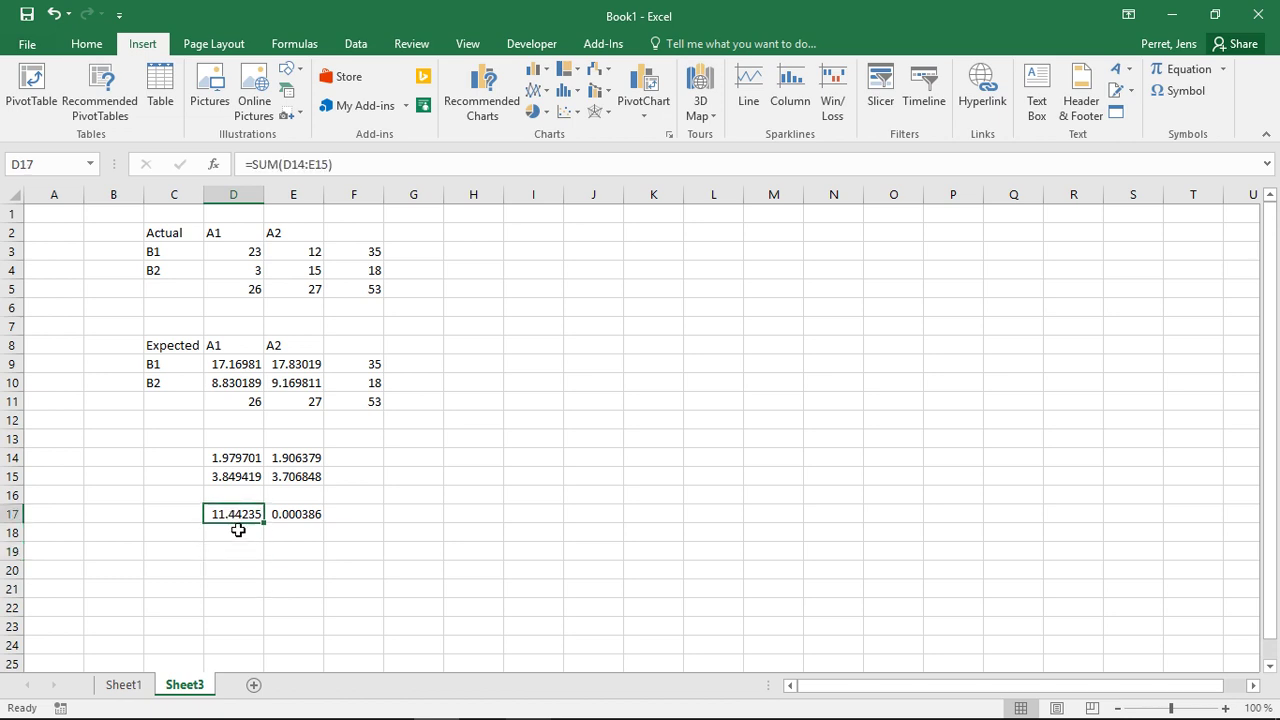
Compute the critical chi-square value in cell D19 with =CHISQ.INV(0.95;1)
click(234, 547)
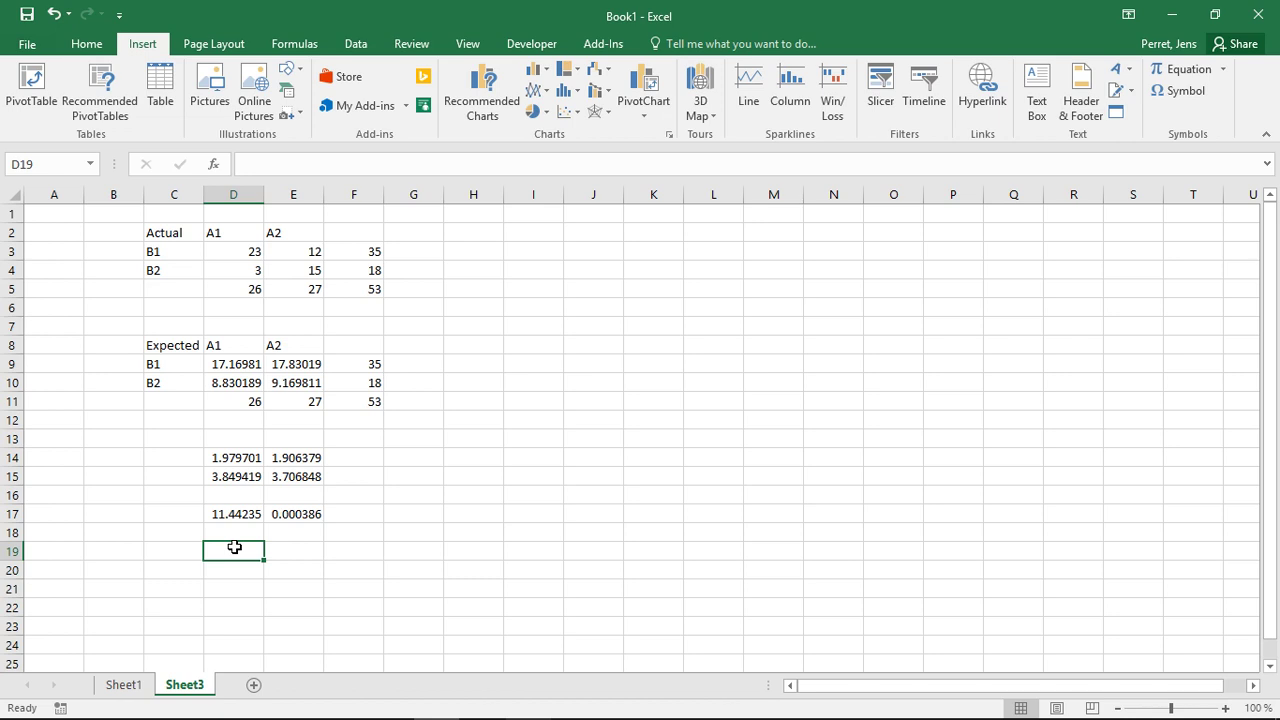
text(=chisq)
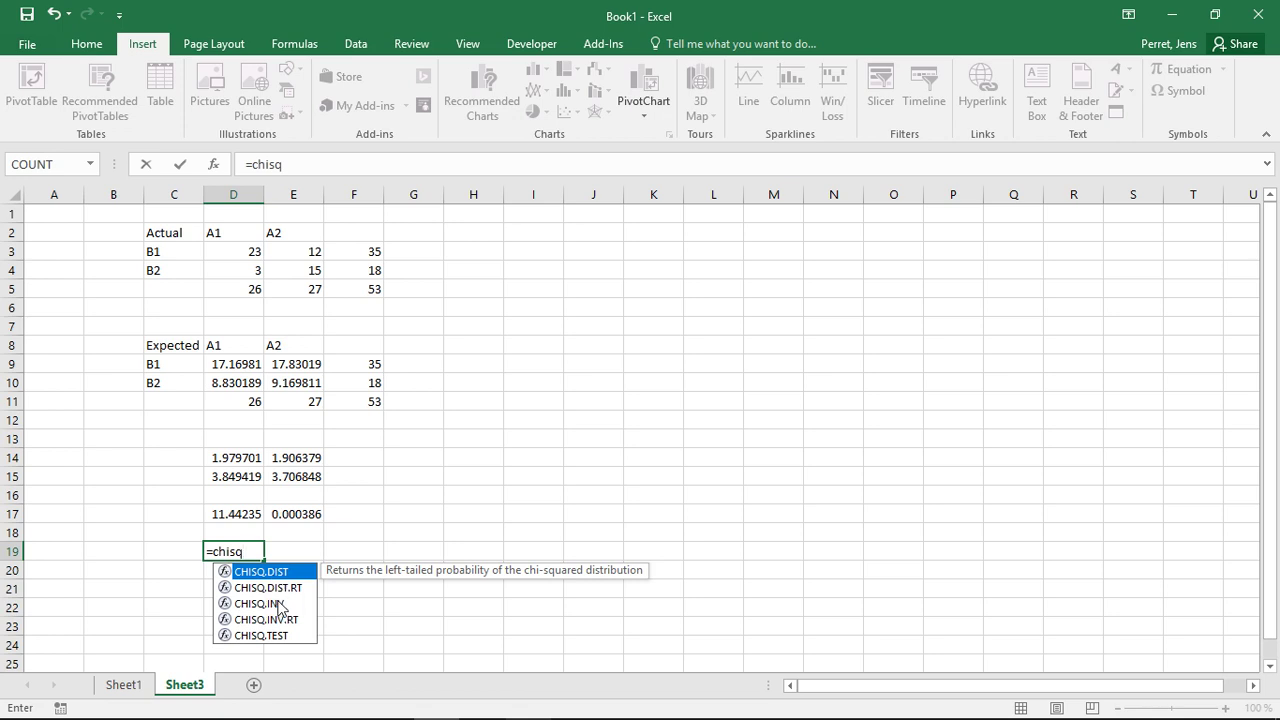
text(.inv)
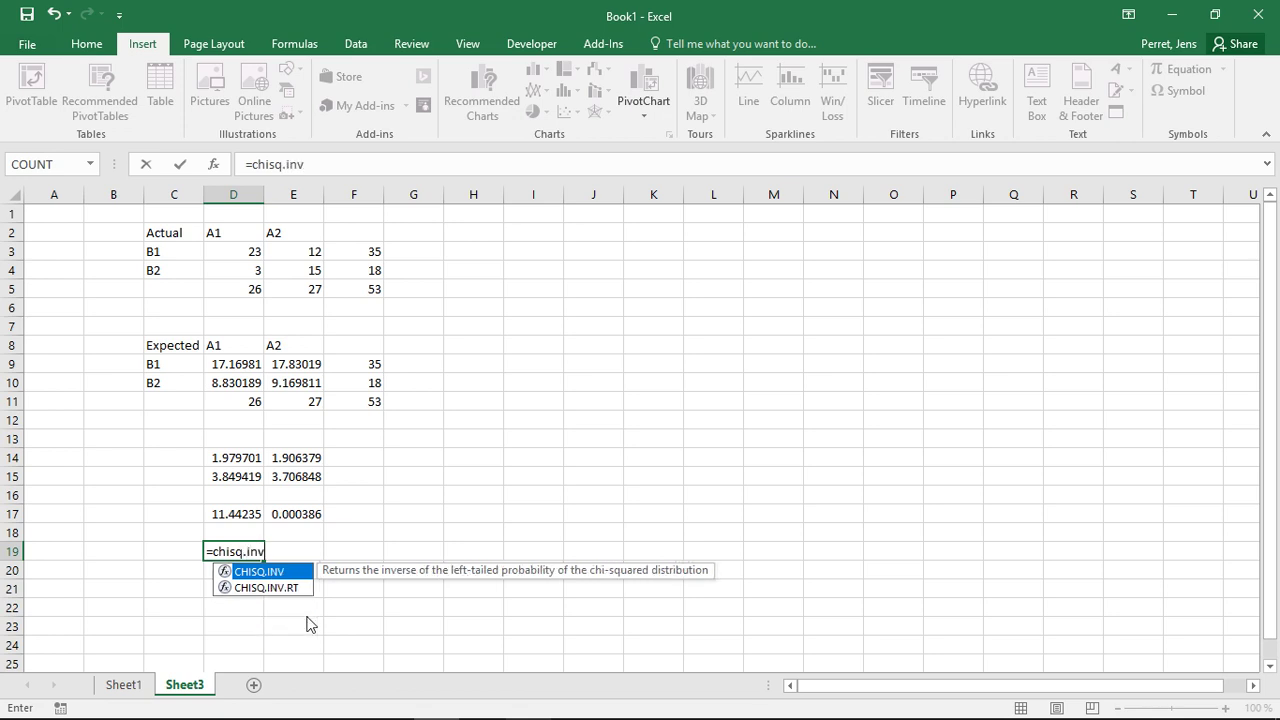
text(()
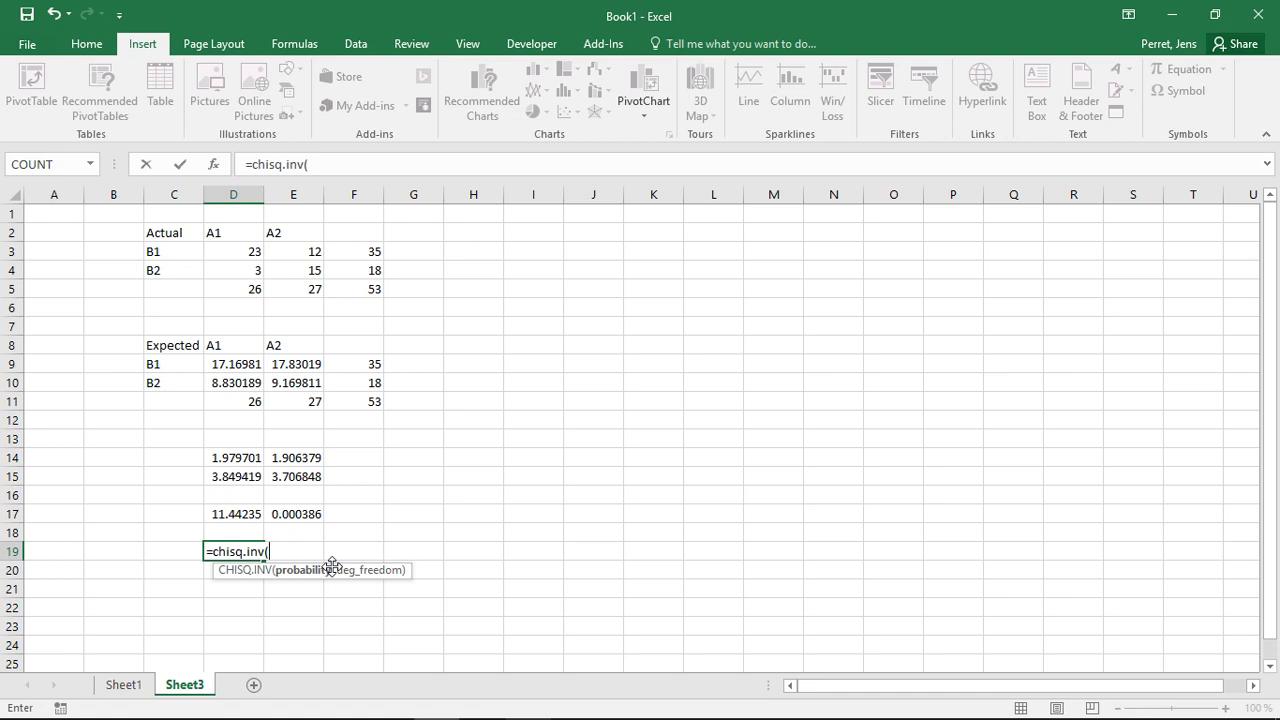
text(0.95;)
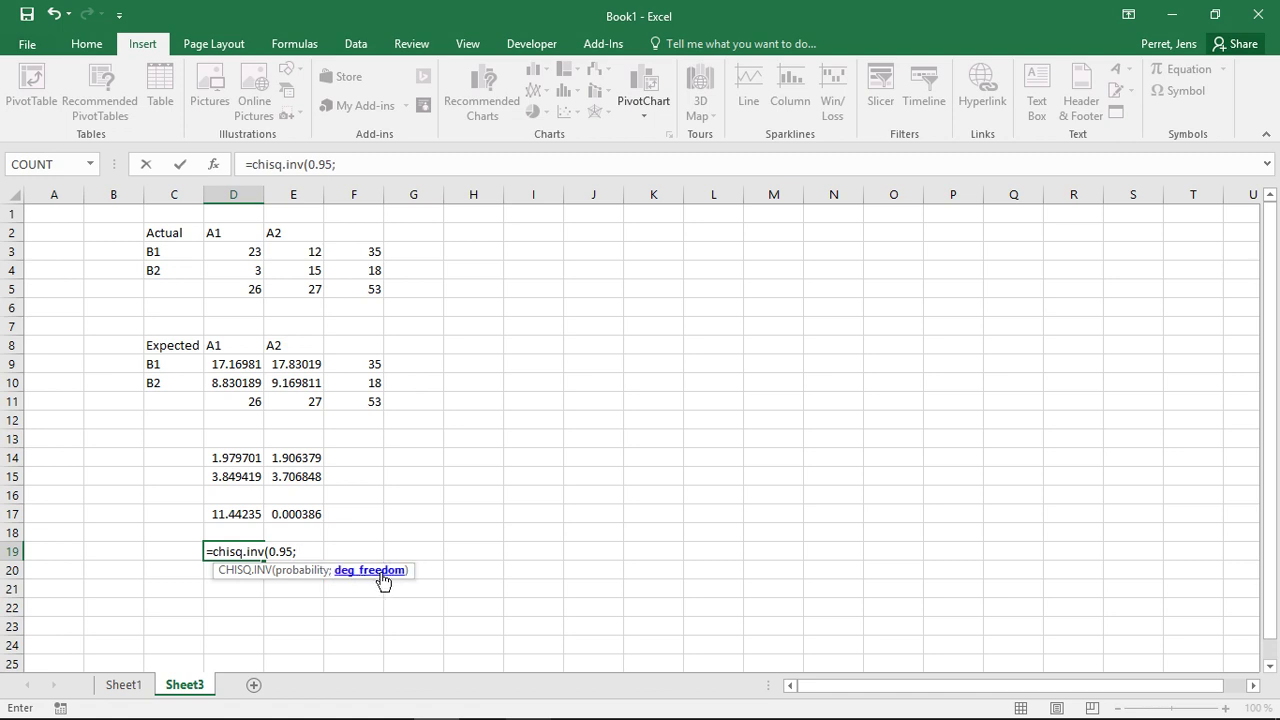
text(1))
key(Return)
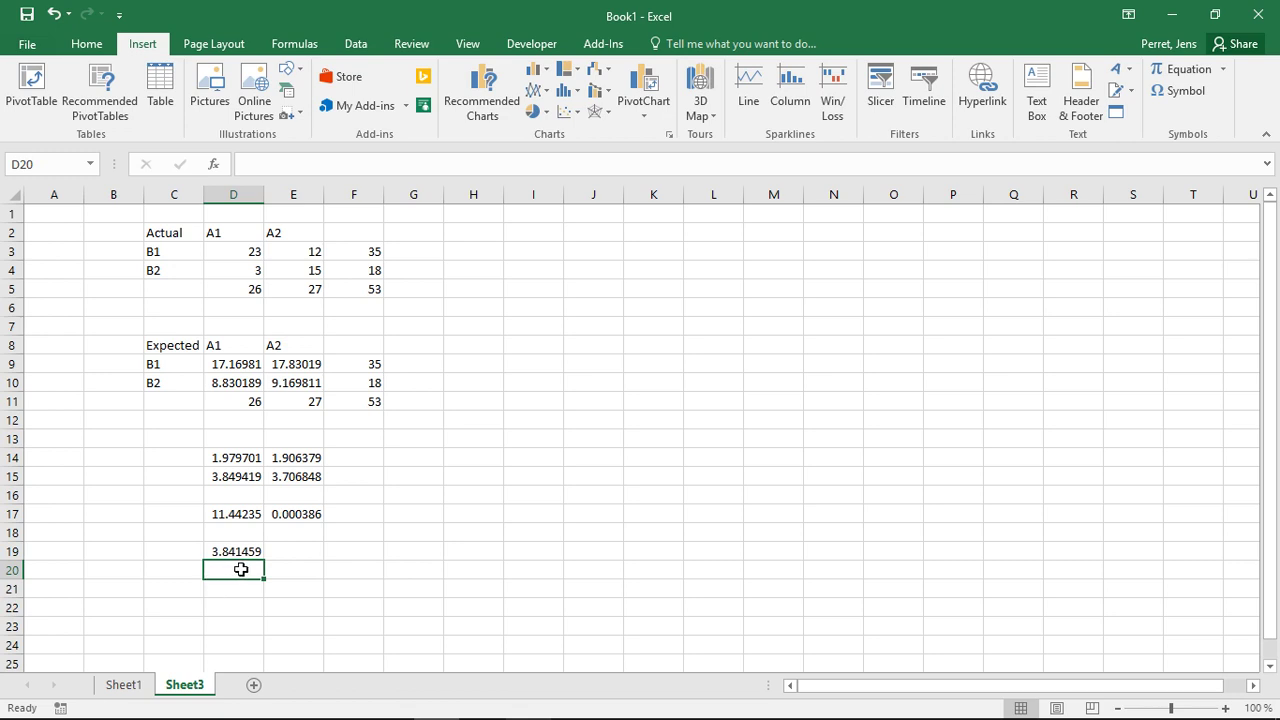
click(238, 513)
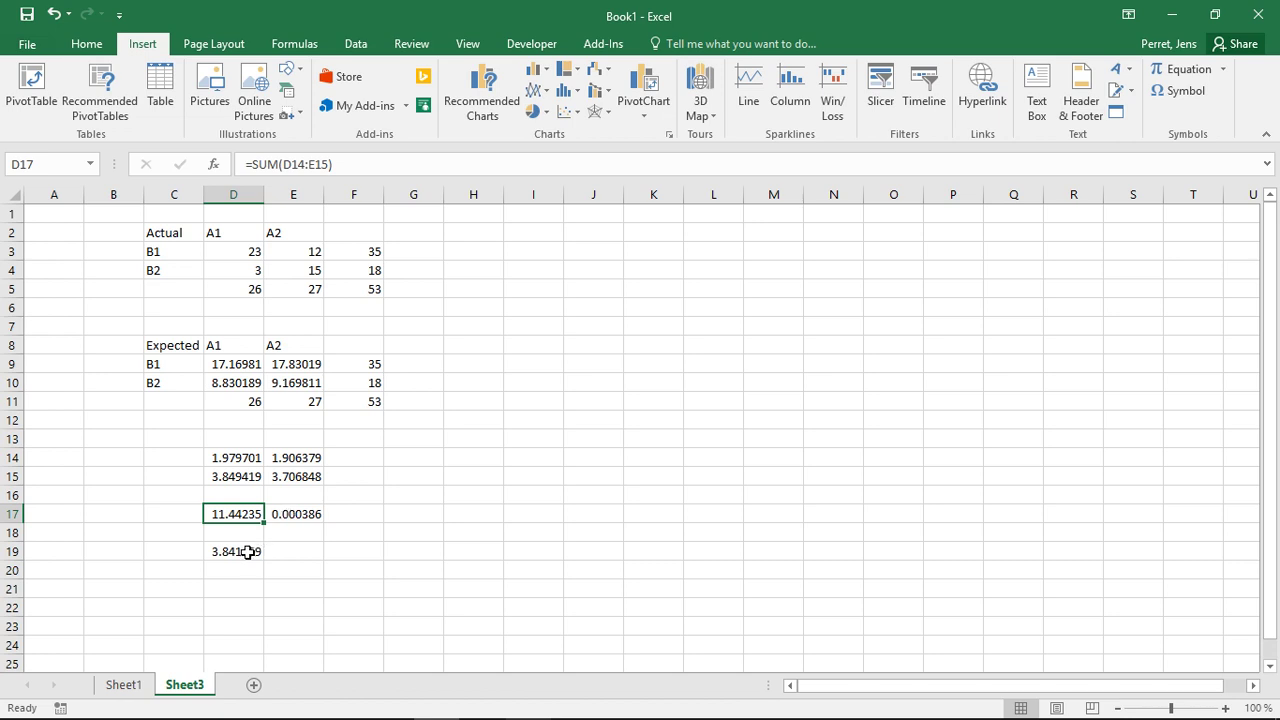
click(290, 512)
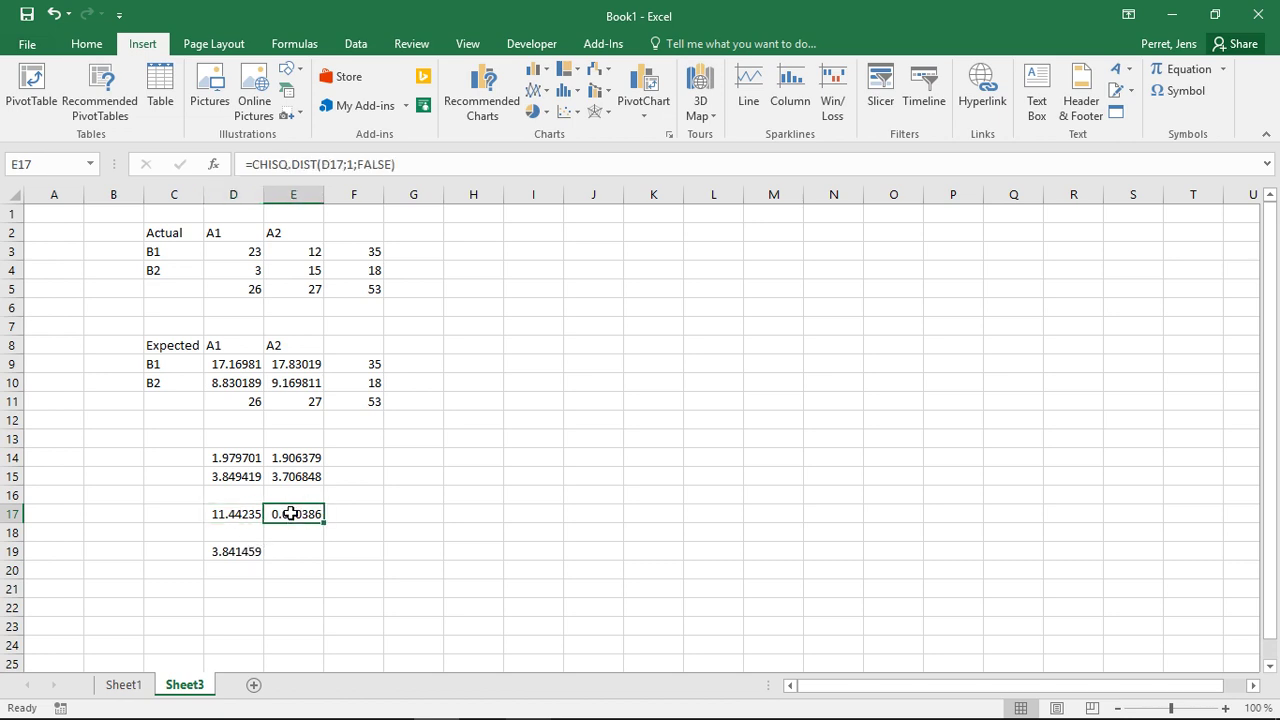
click(248, 550)
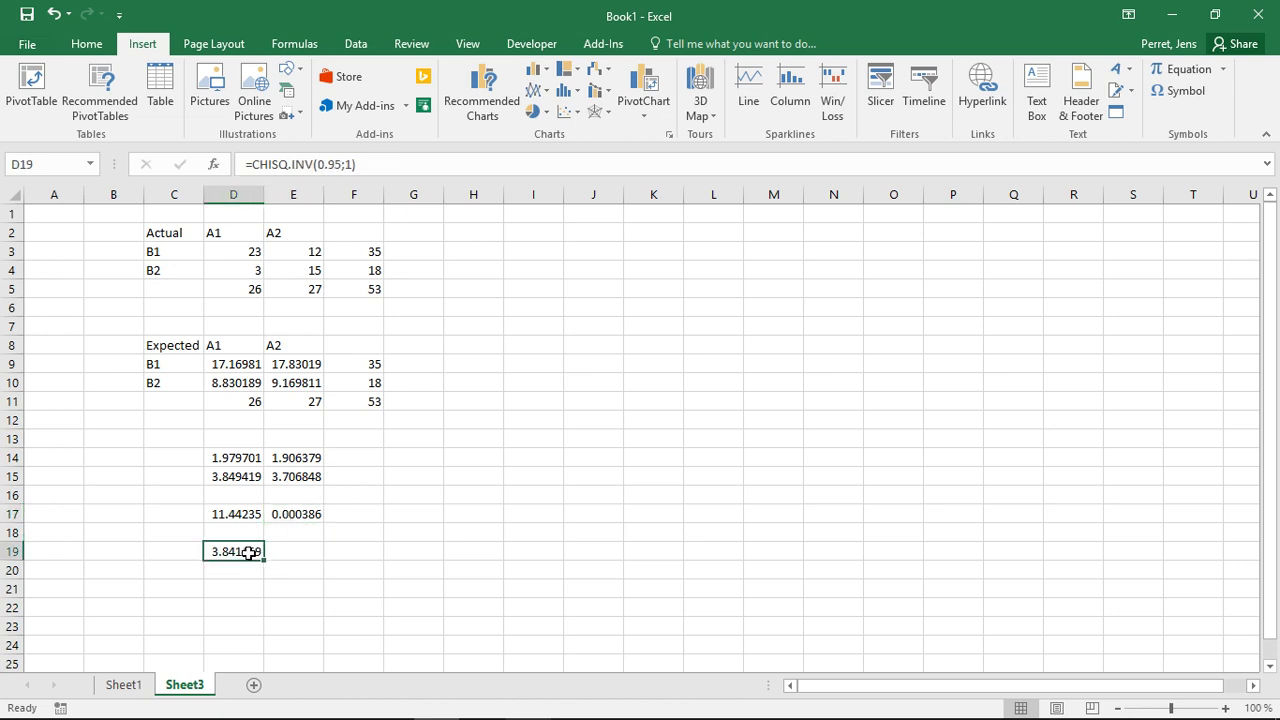
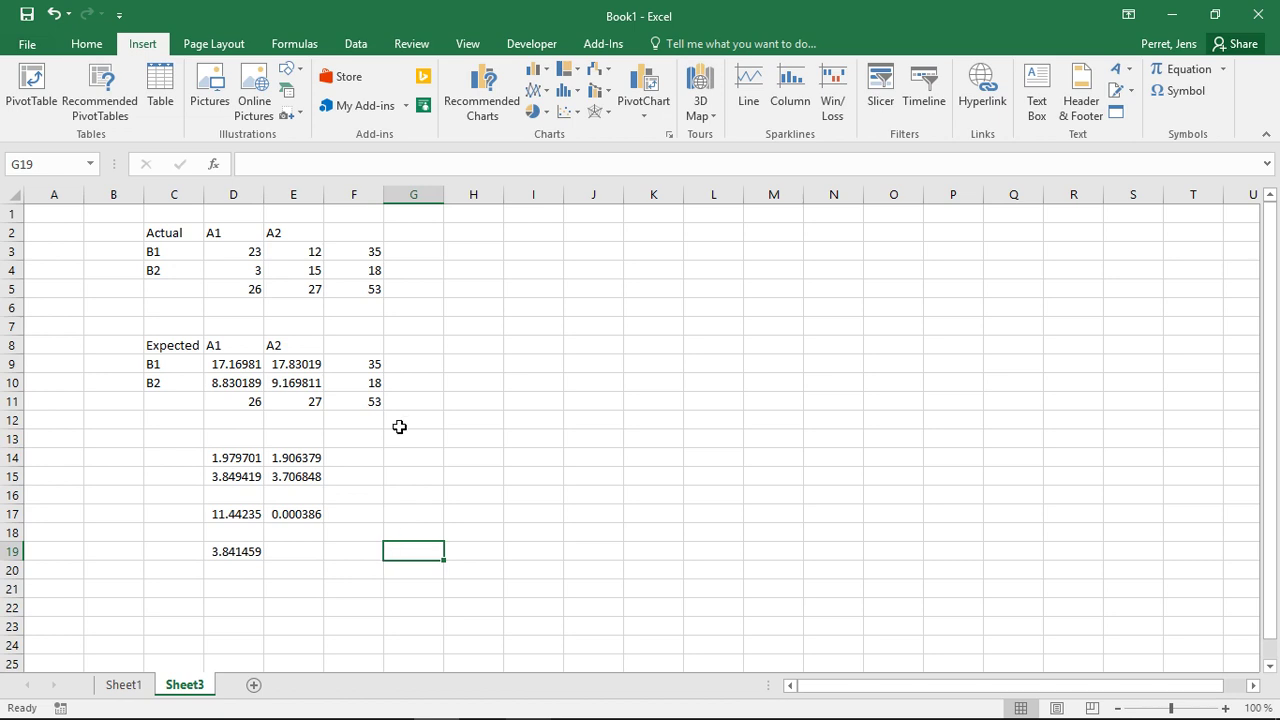
Compute the chi-square test probability in cell D21 with =CHISQ.TEST(D3:E4;D9:E10), using the actual and expected frequency ranges
click(236, 592)
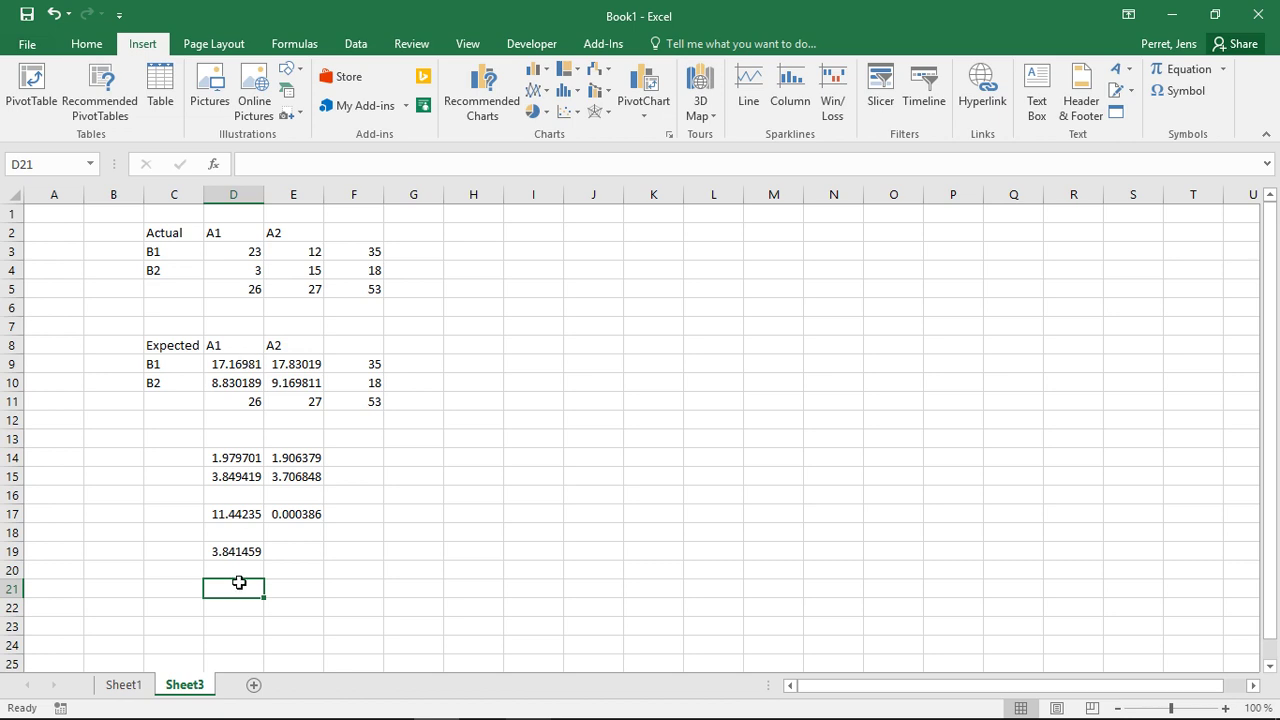
text(=chisq)
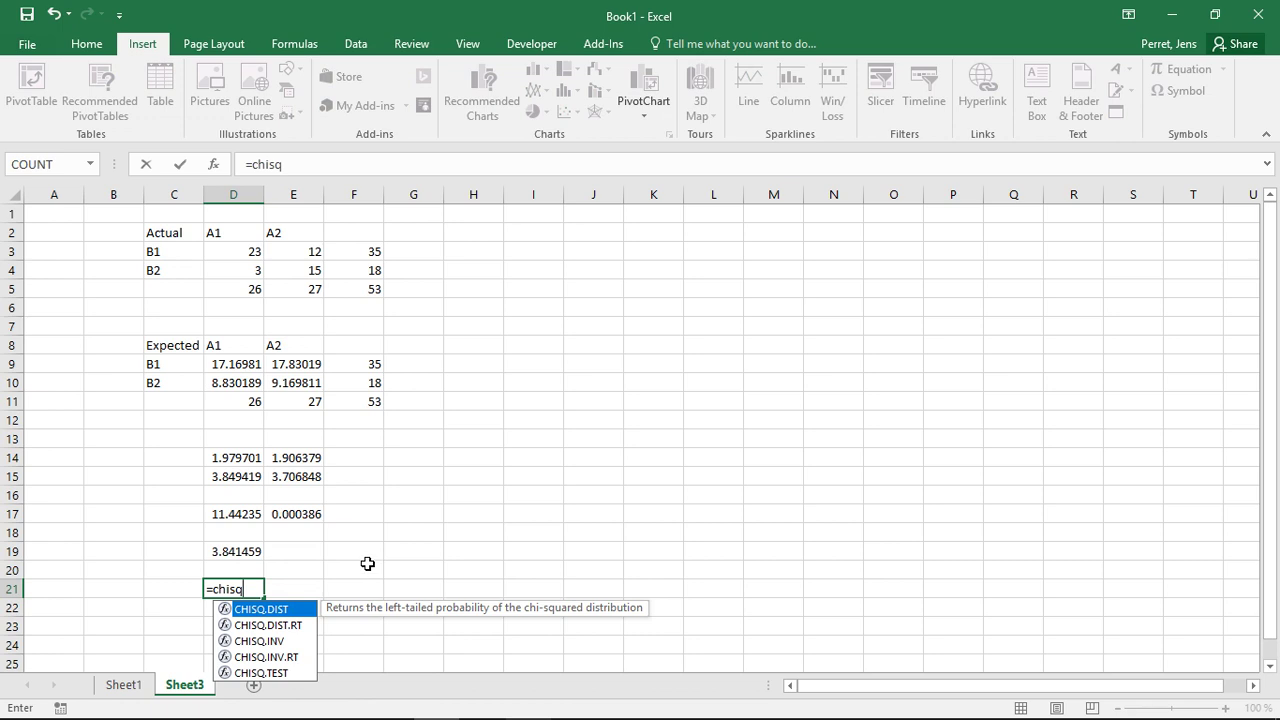
text(.test()
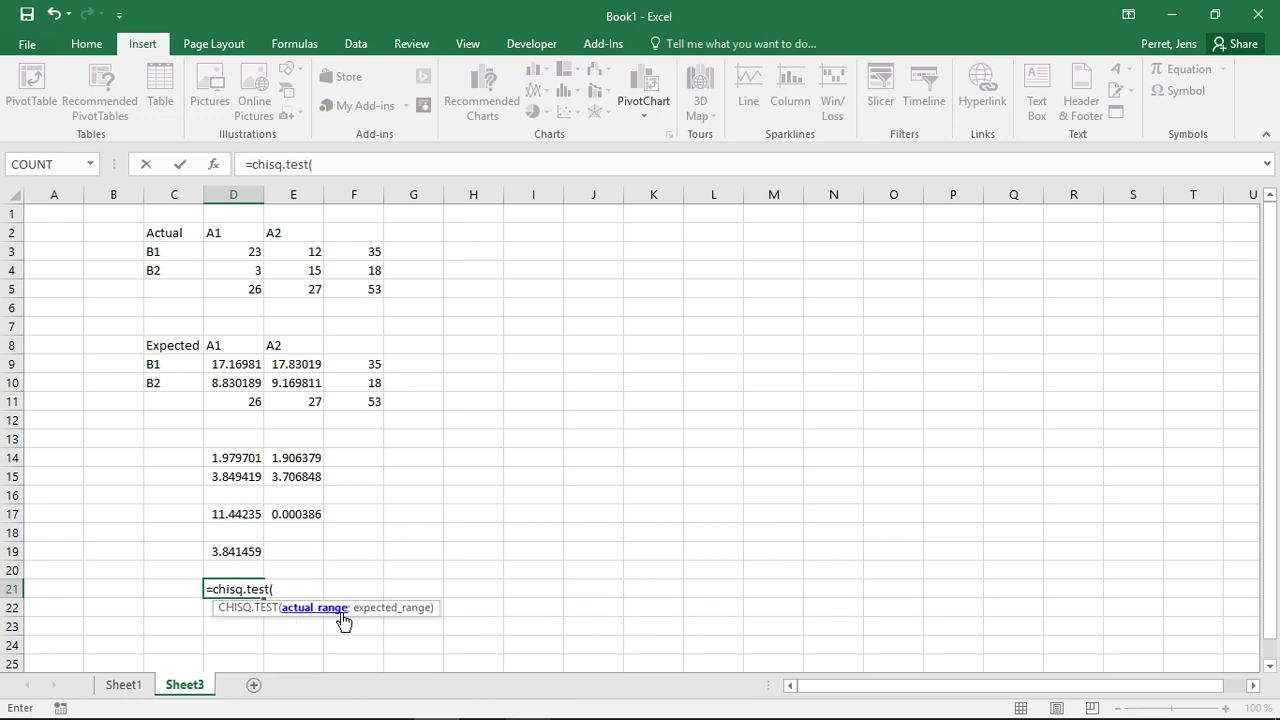
drag(235, 252, 269, 269)
text(;)
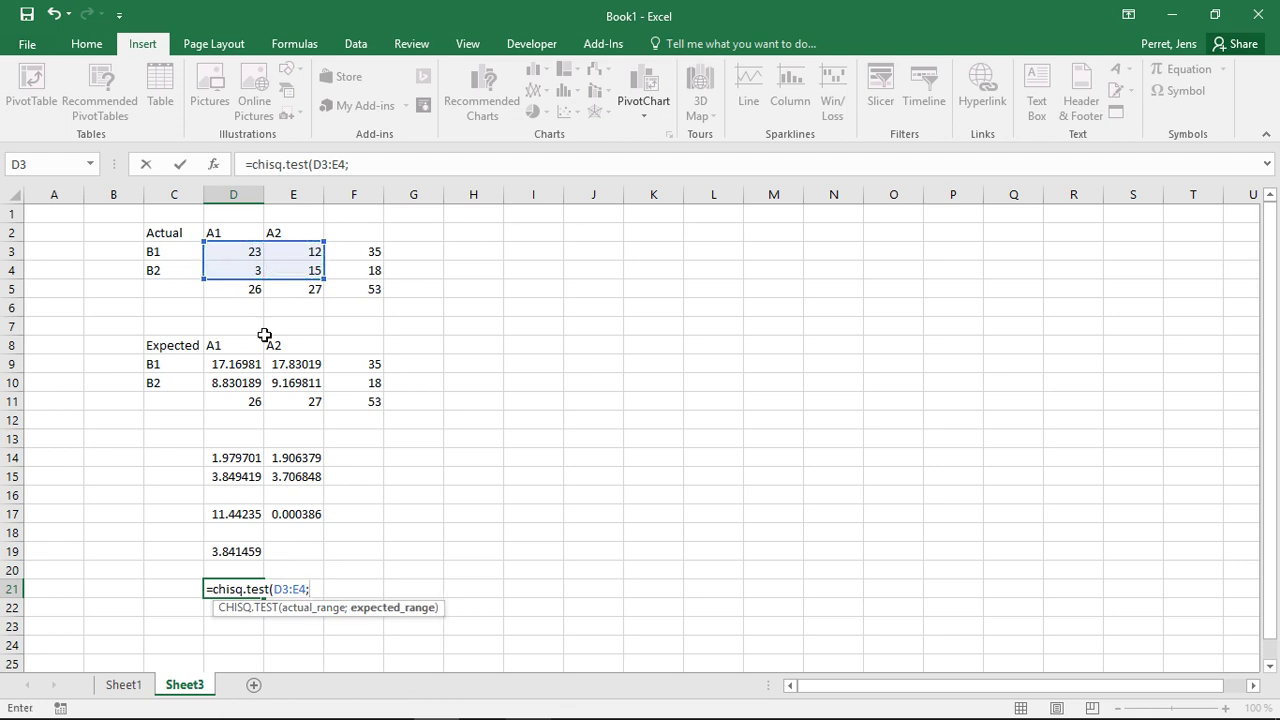
drag(251, 364, 296, 388)
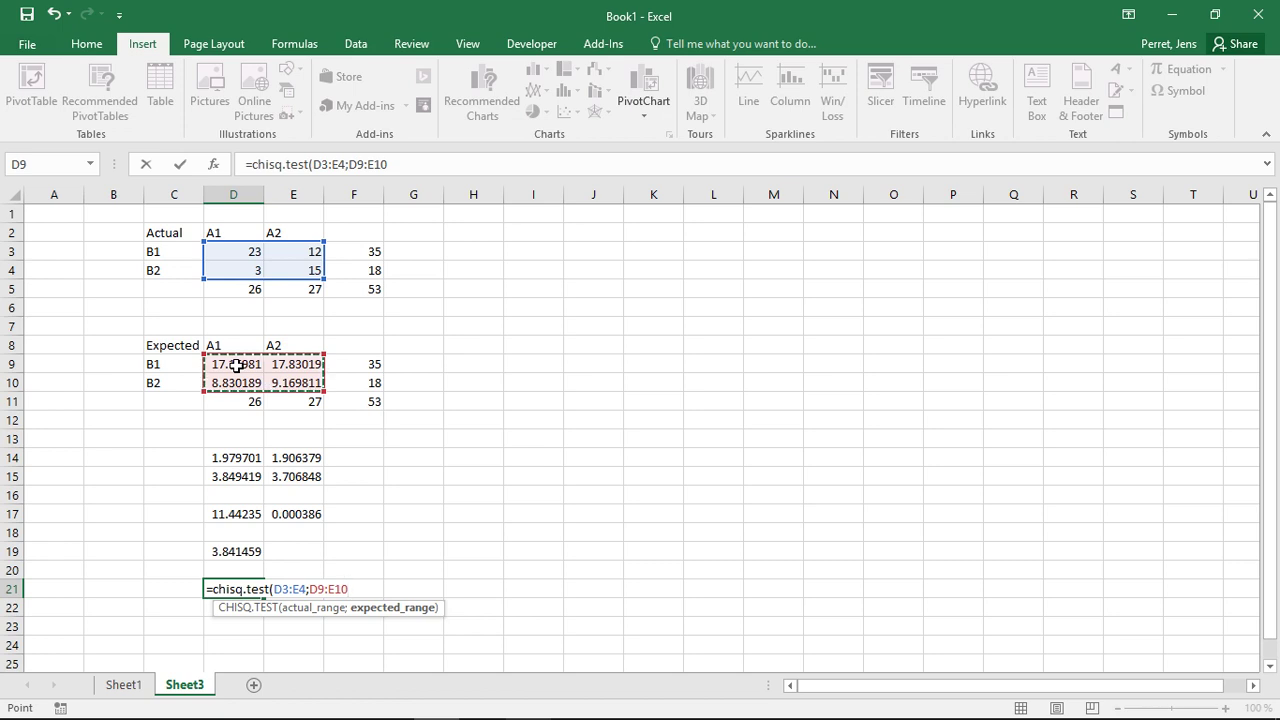
text())
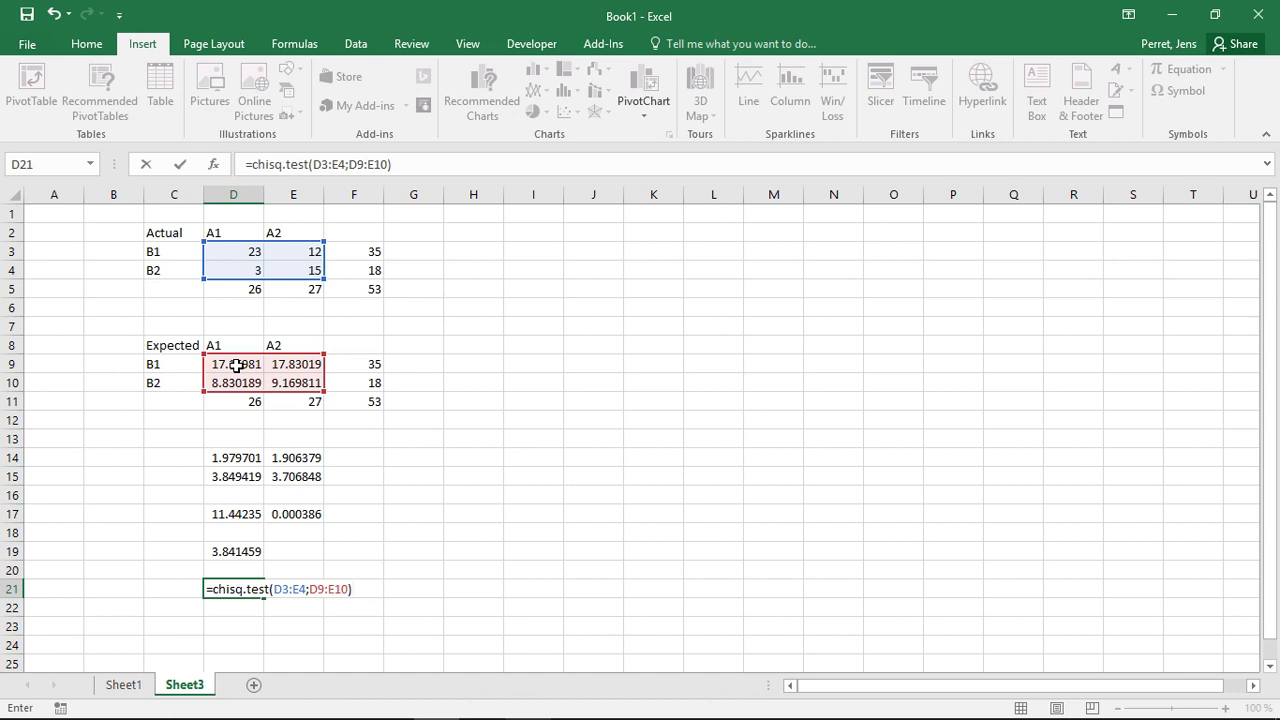
key(Return)
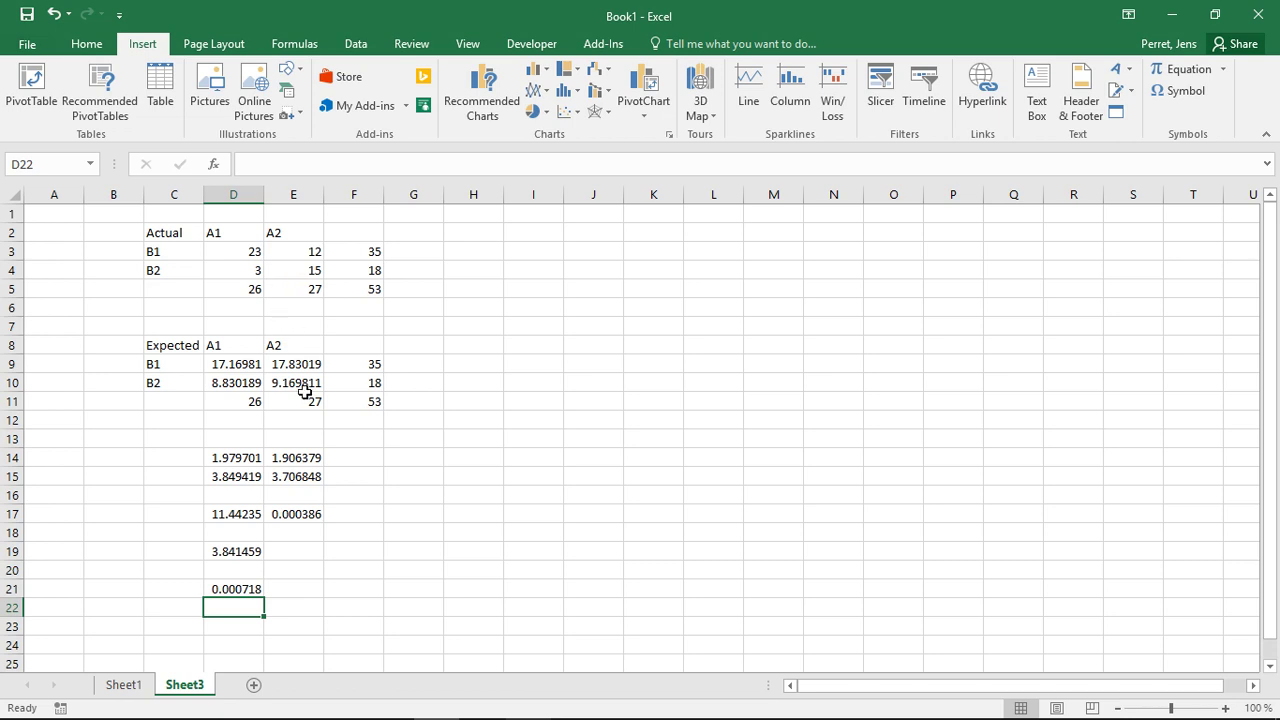
Compare the results in E17 and D21, and examine the built-in description of the CHISQ.DIST function used in E17
click(285, 515)
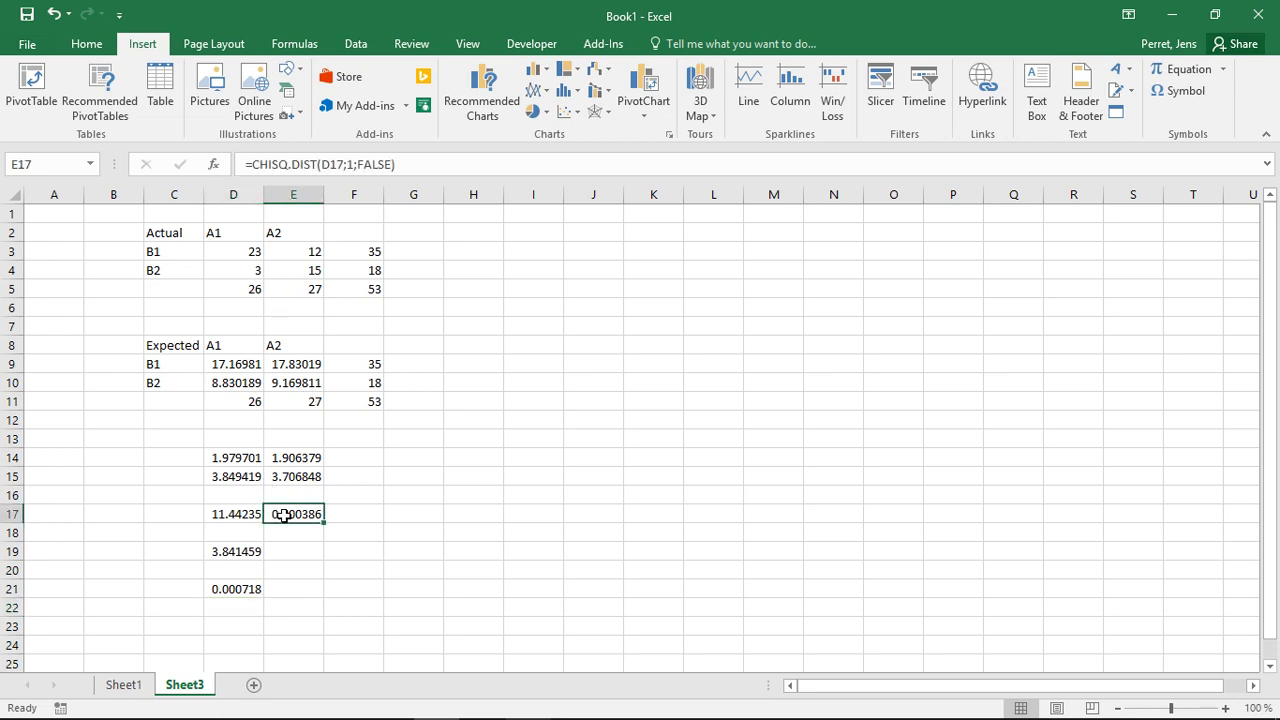
click(224, 592)
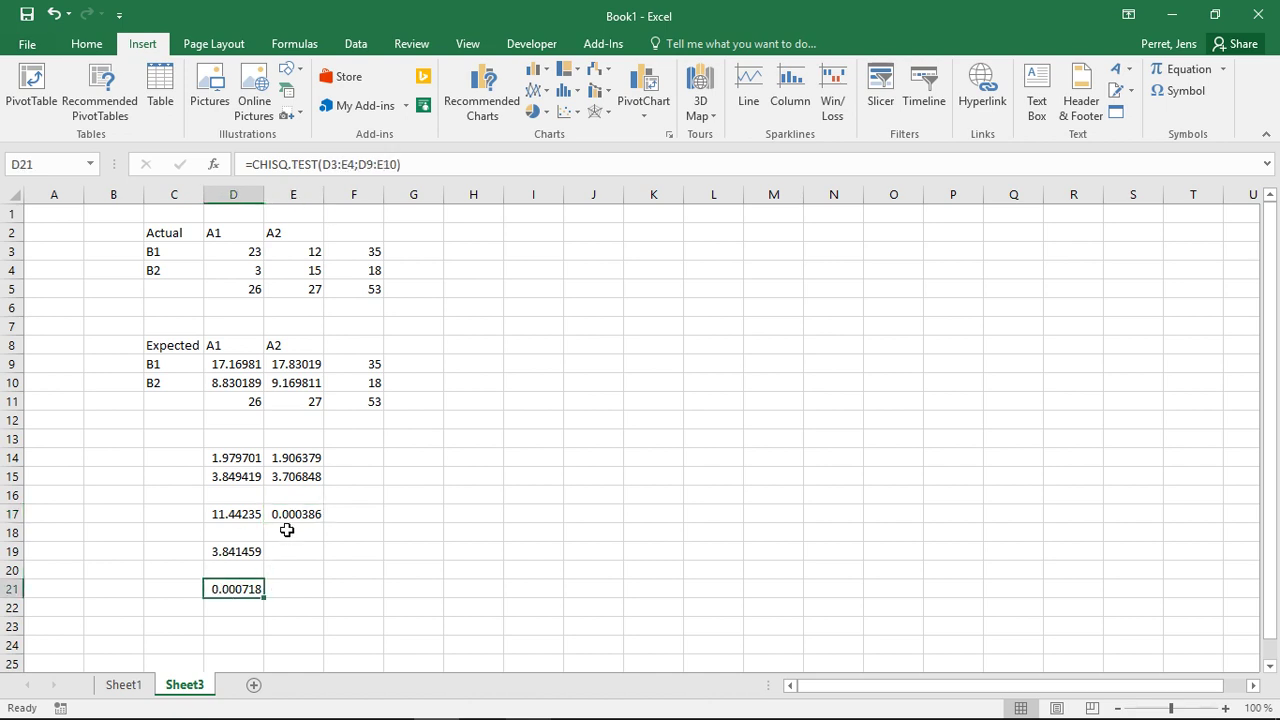
click(284, 513)
double_click(284, 513)
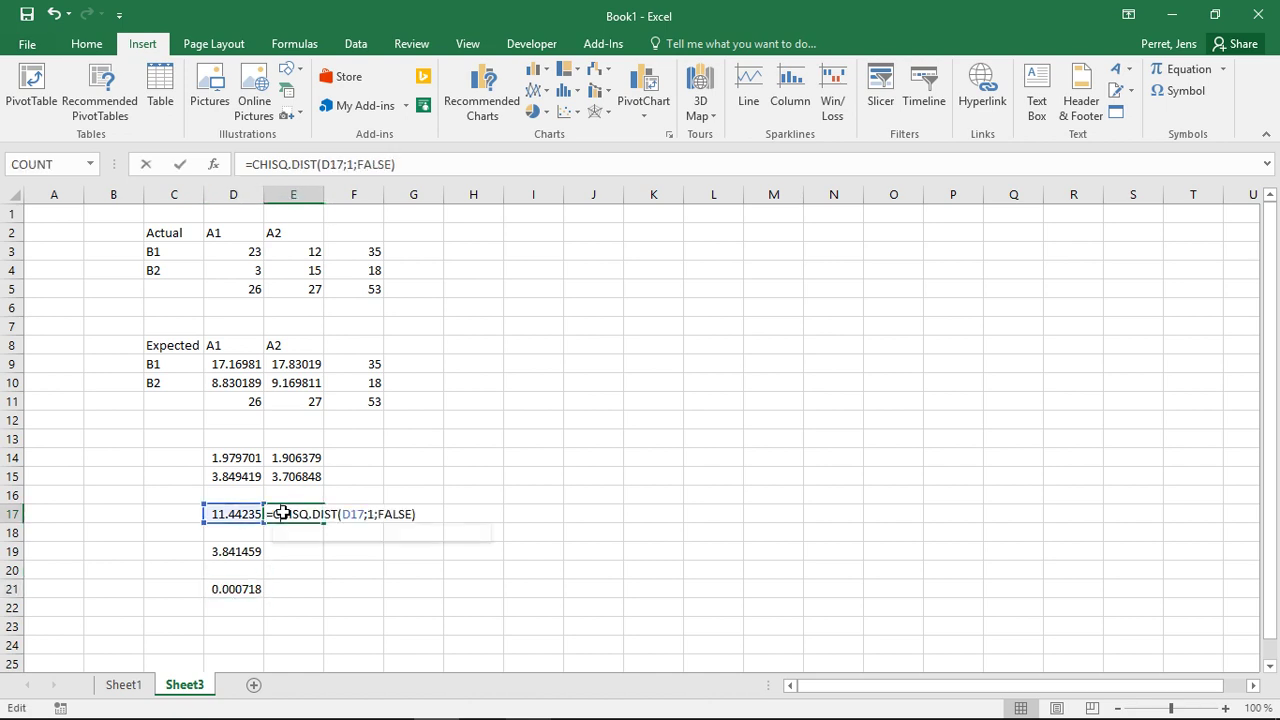
click(315, 164)
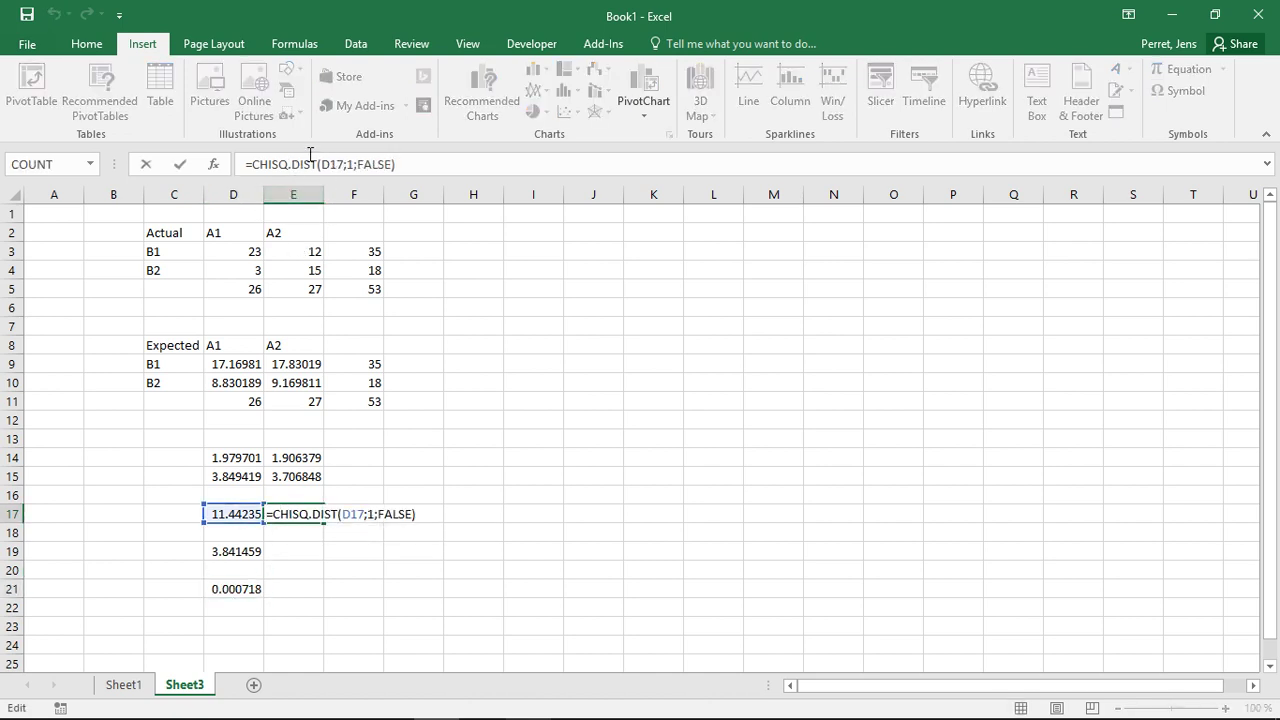
key(BackSpace)
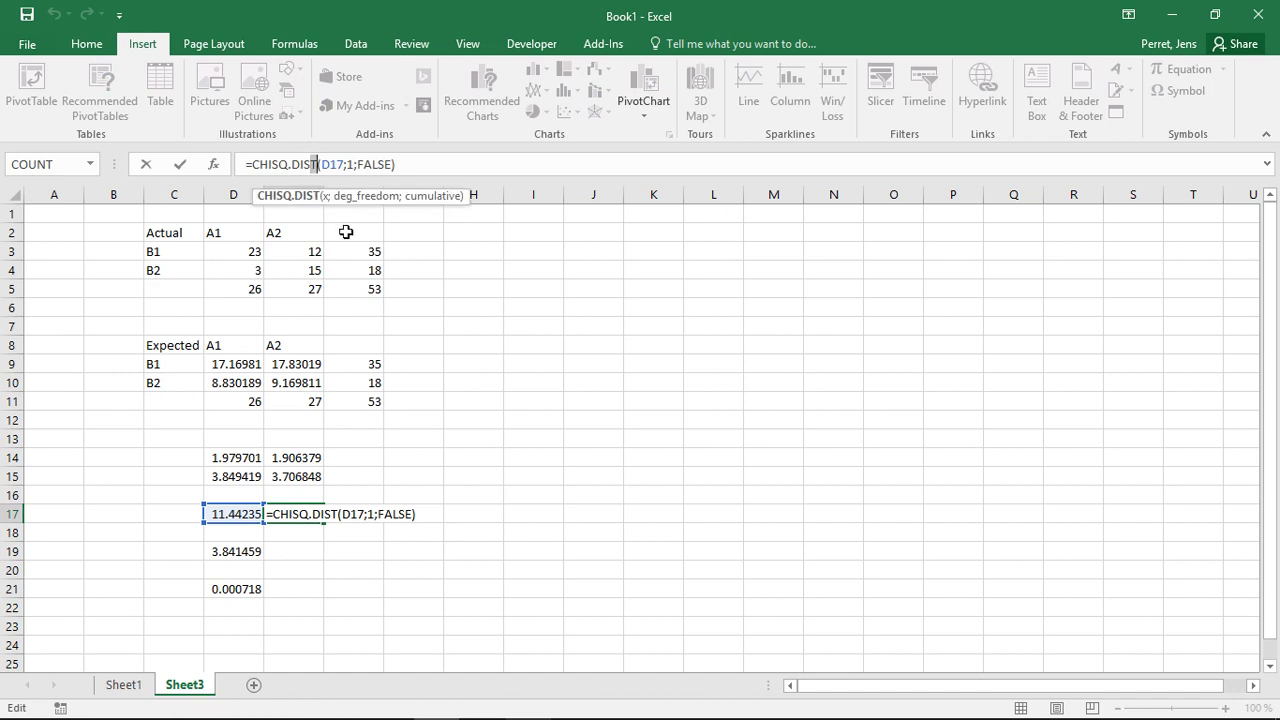
text(t)
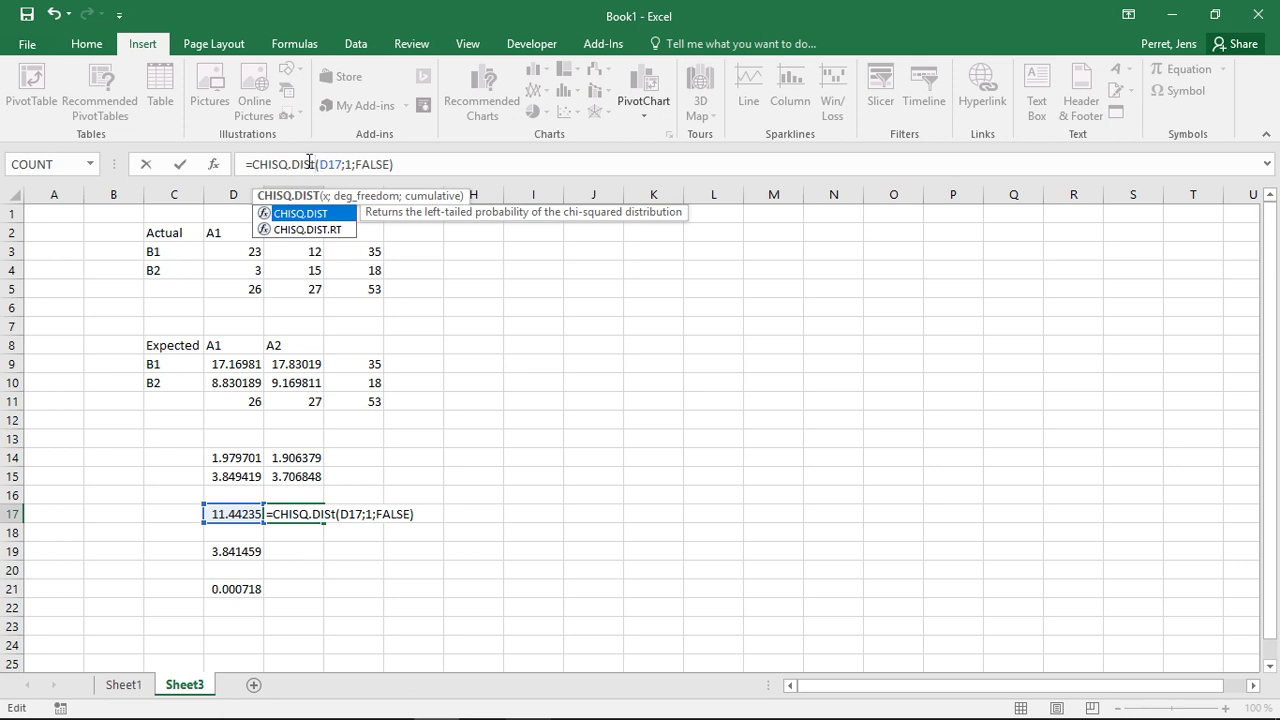
key(Return)
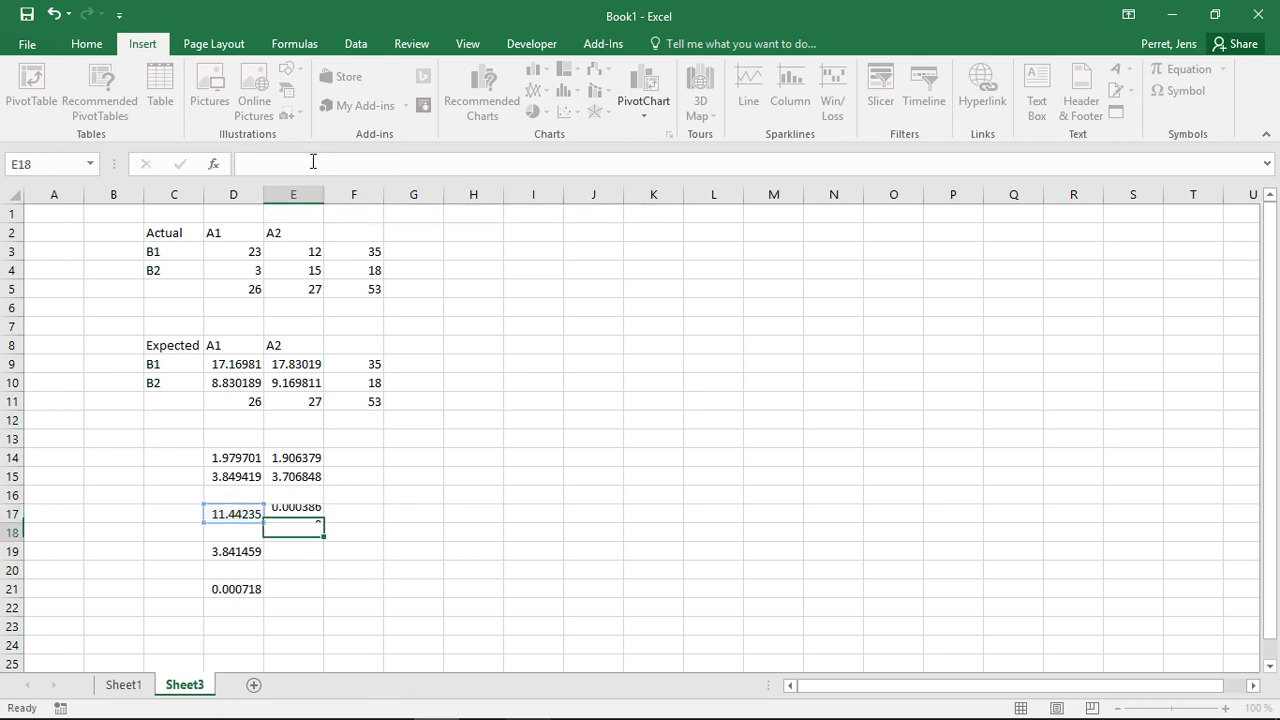
Examine the built-in description of the CHISQ.TEST function used in D21, and compare its formula with the one in E17
key(Down)
key(Down)
key(Down)
key(Left)
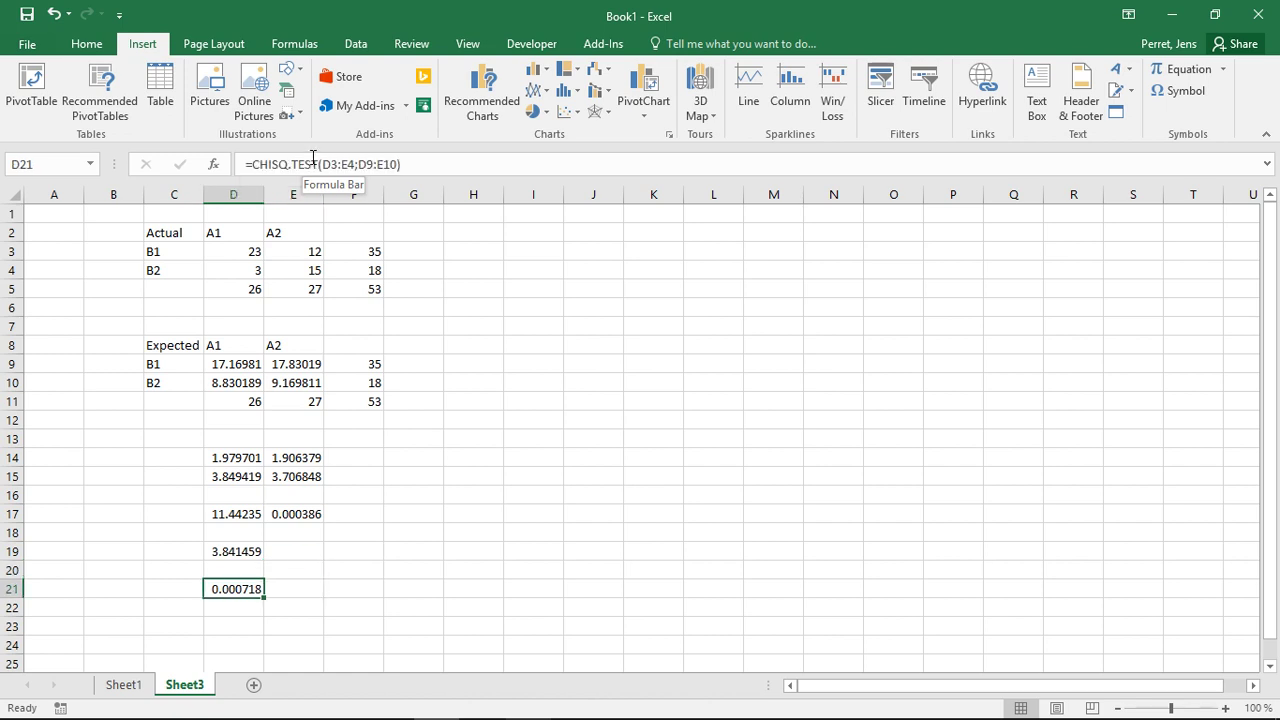
click(313, 163)
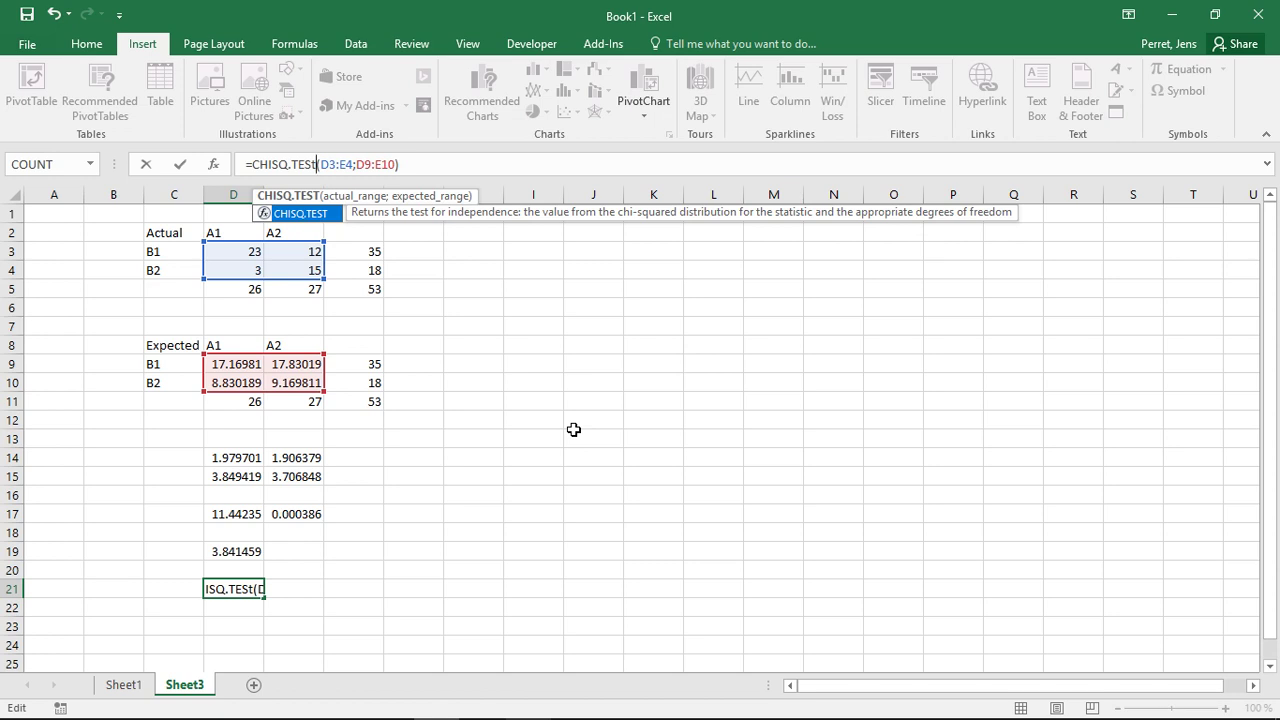
key(Return)
key(Up)
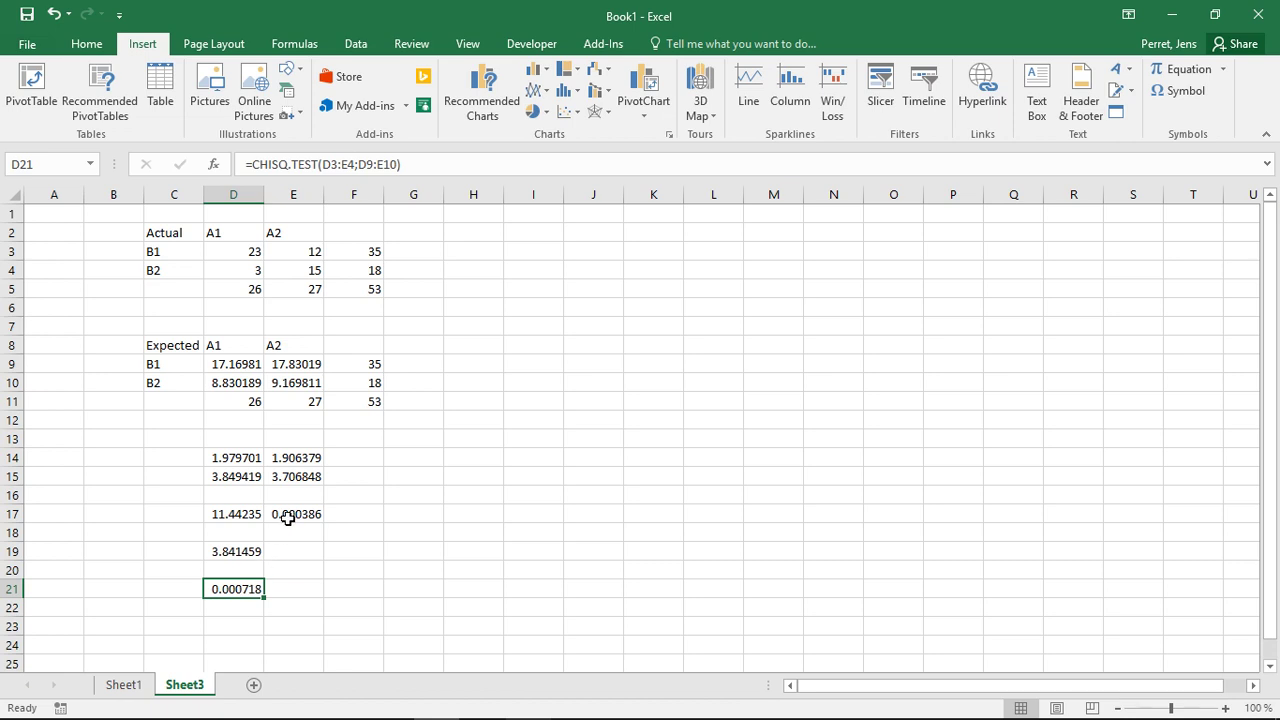
click(285, 517)
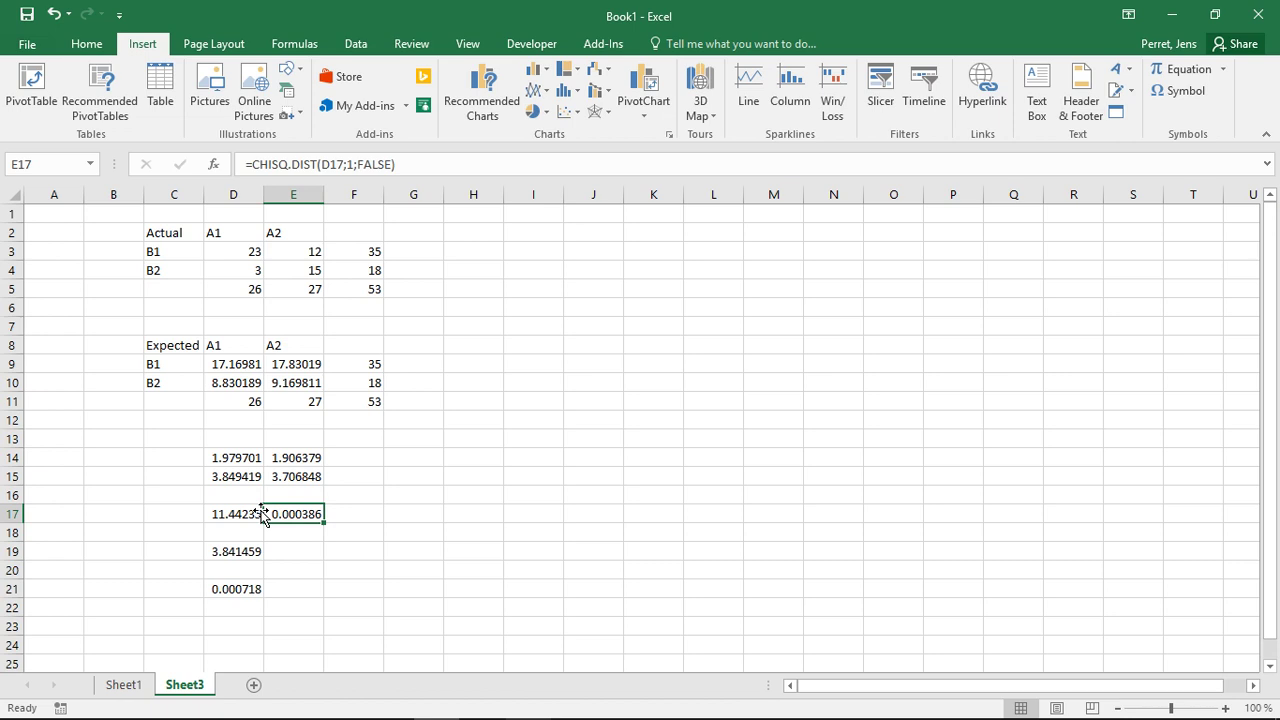
click(228, 589)
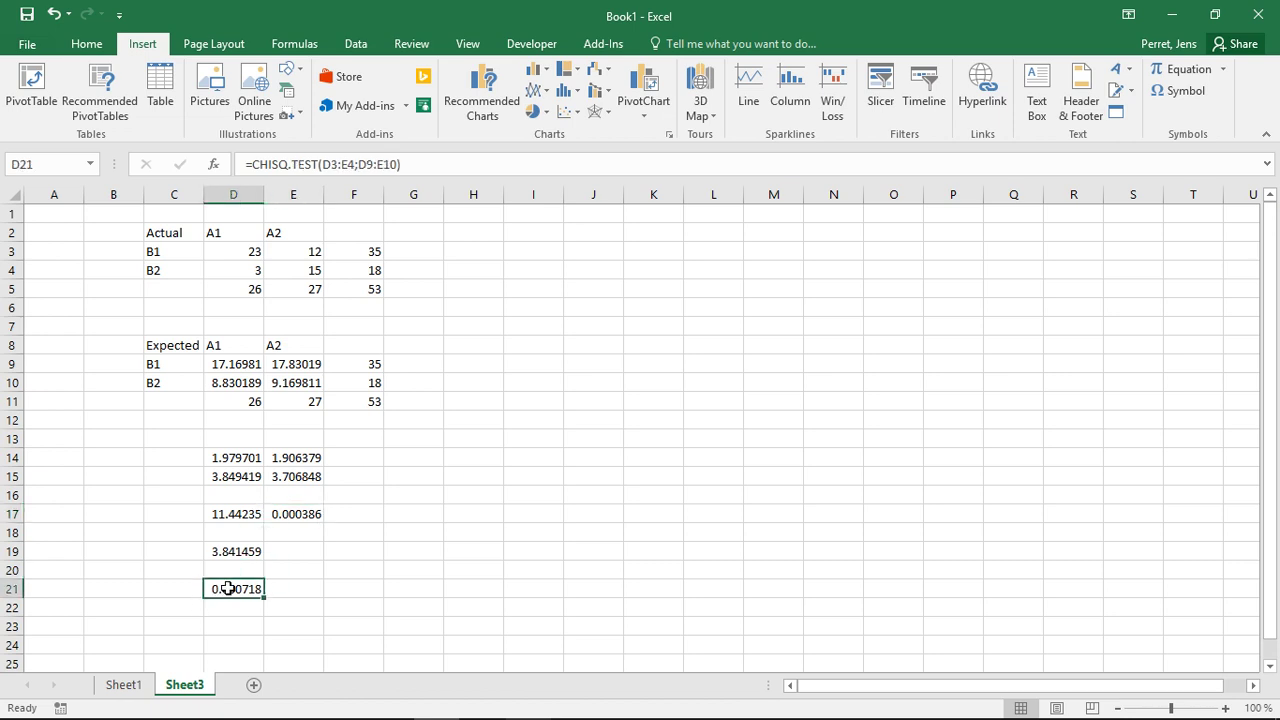